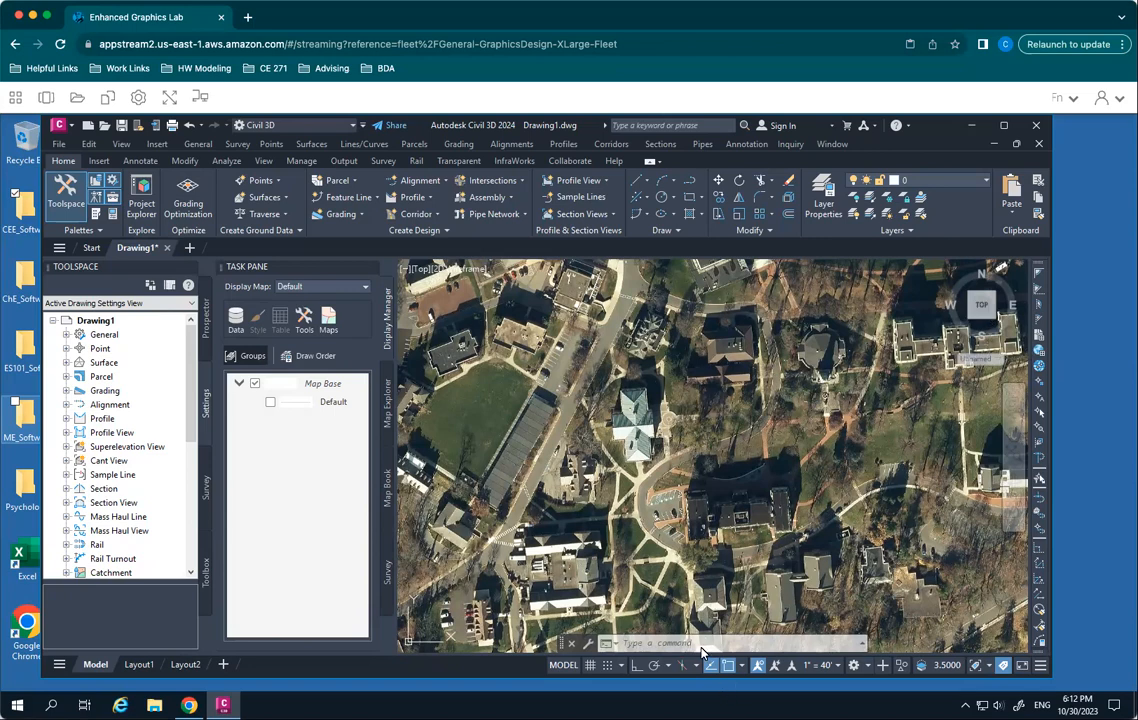
- Zoom to a window around the green-roofed building near the middle of the aerial image in model space
text(zoom)
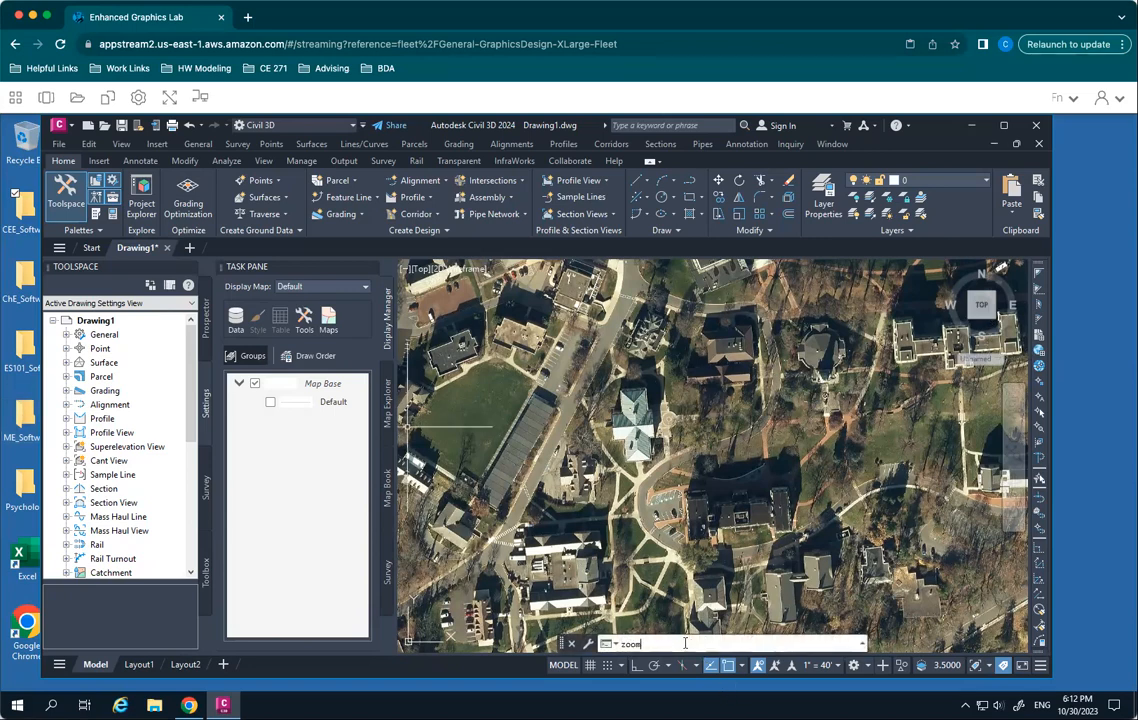
key(Return)
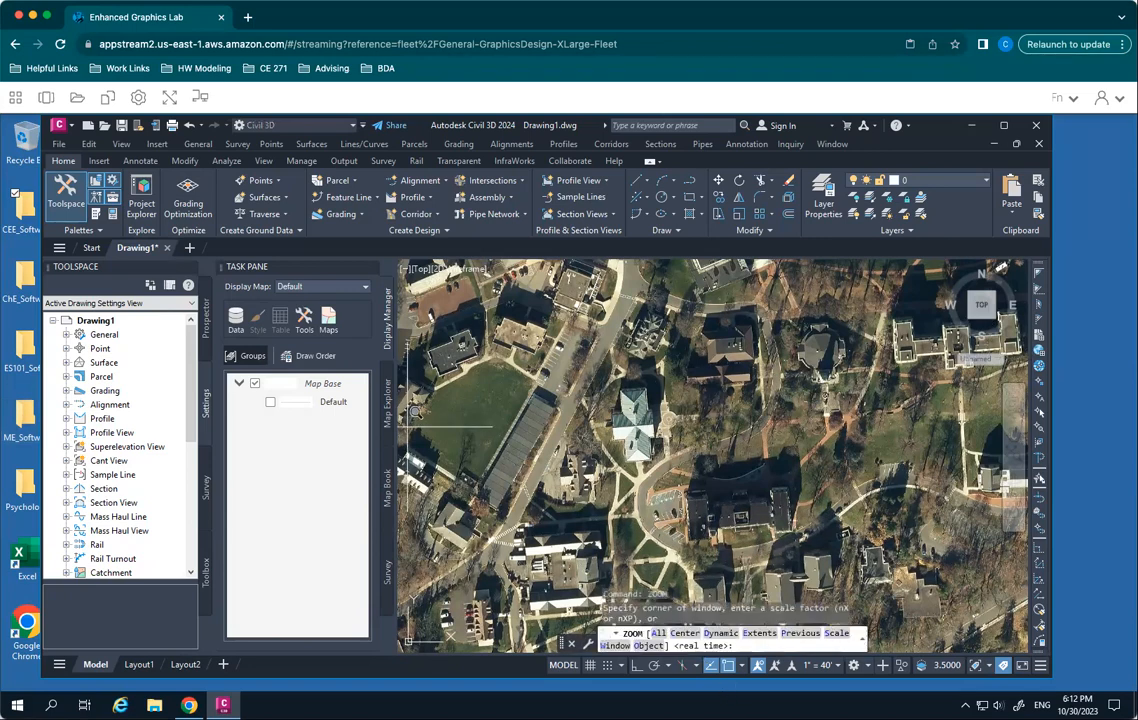
click(559, 375)
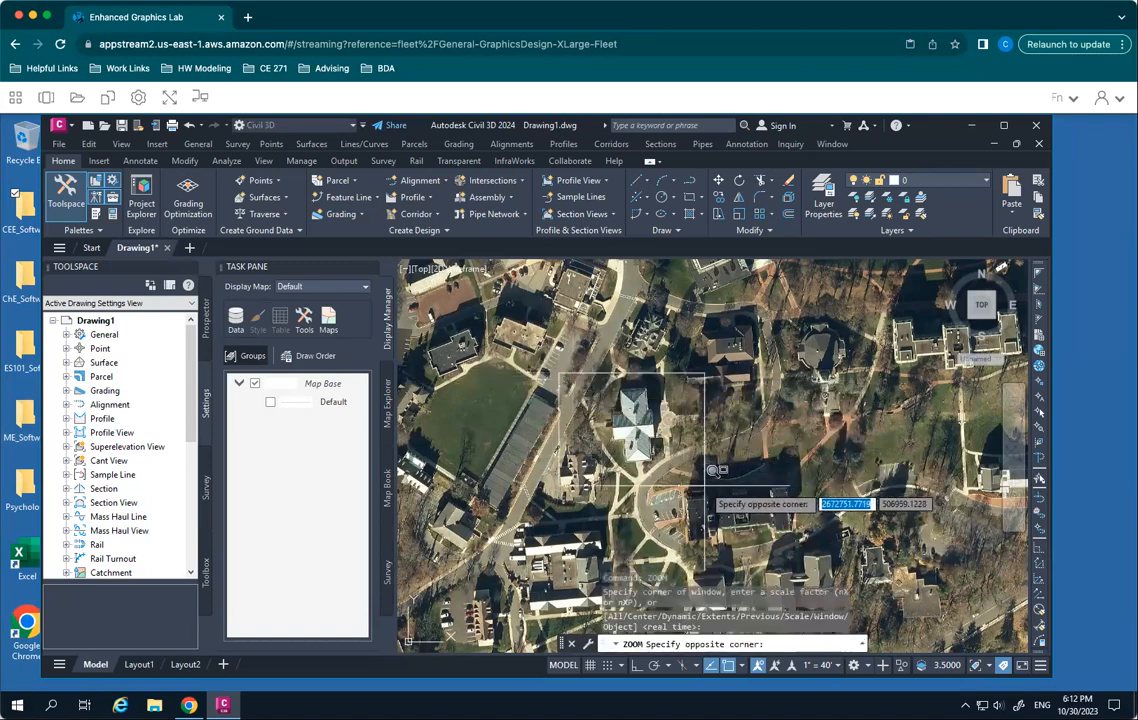
click(705, 481)
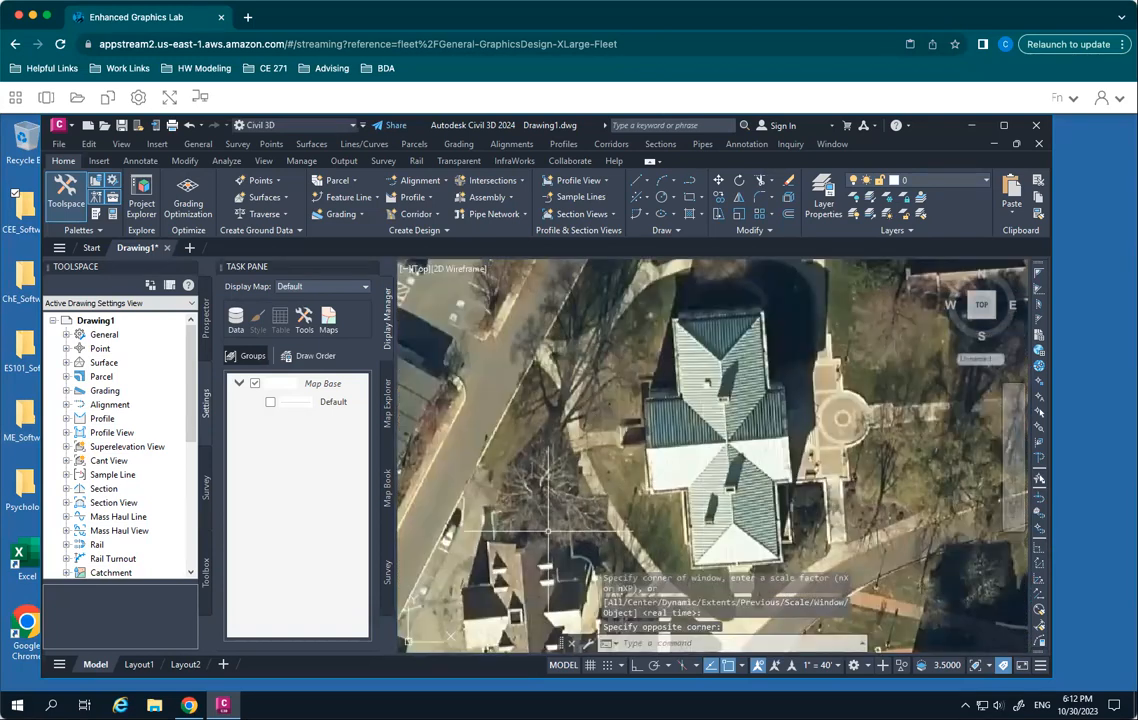
key(Escape)
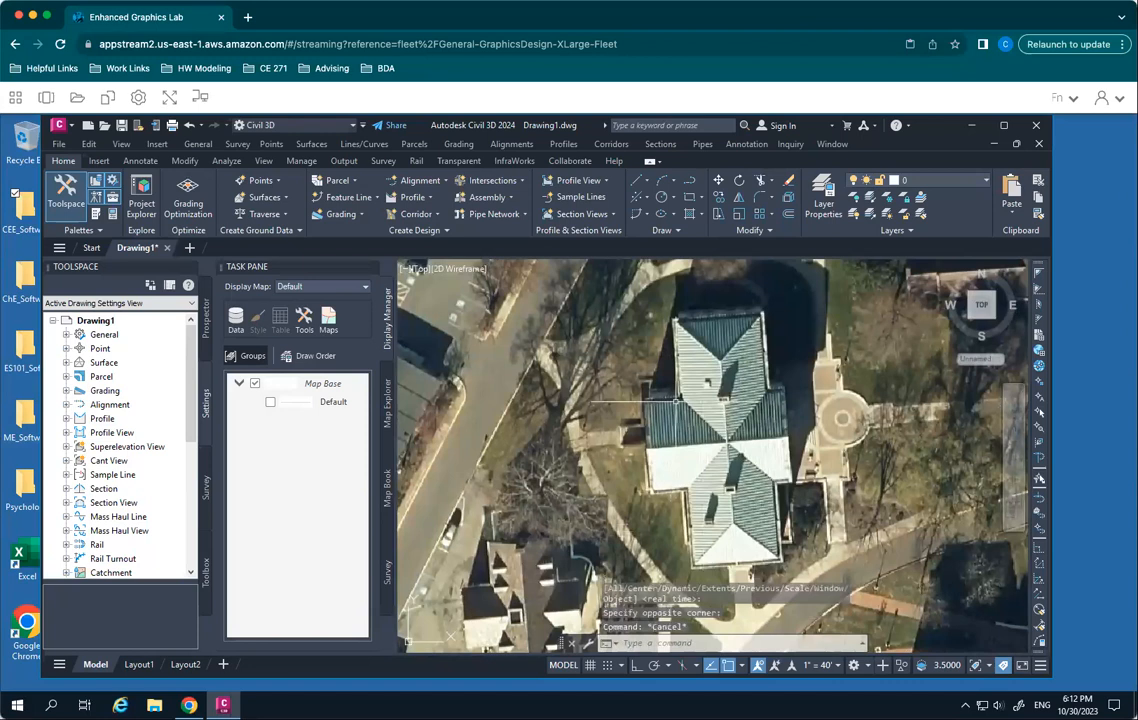
click(916, 181)
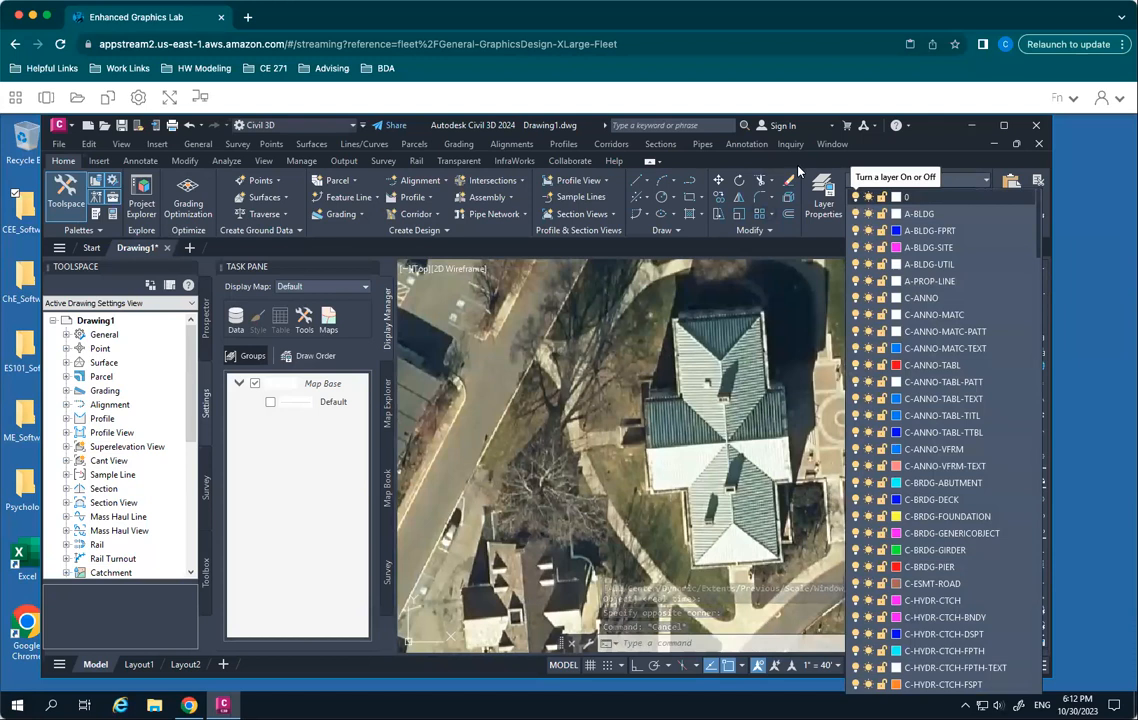
click(878, 168)
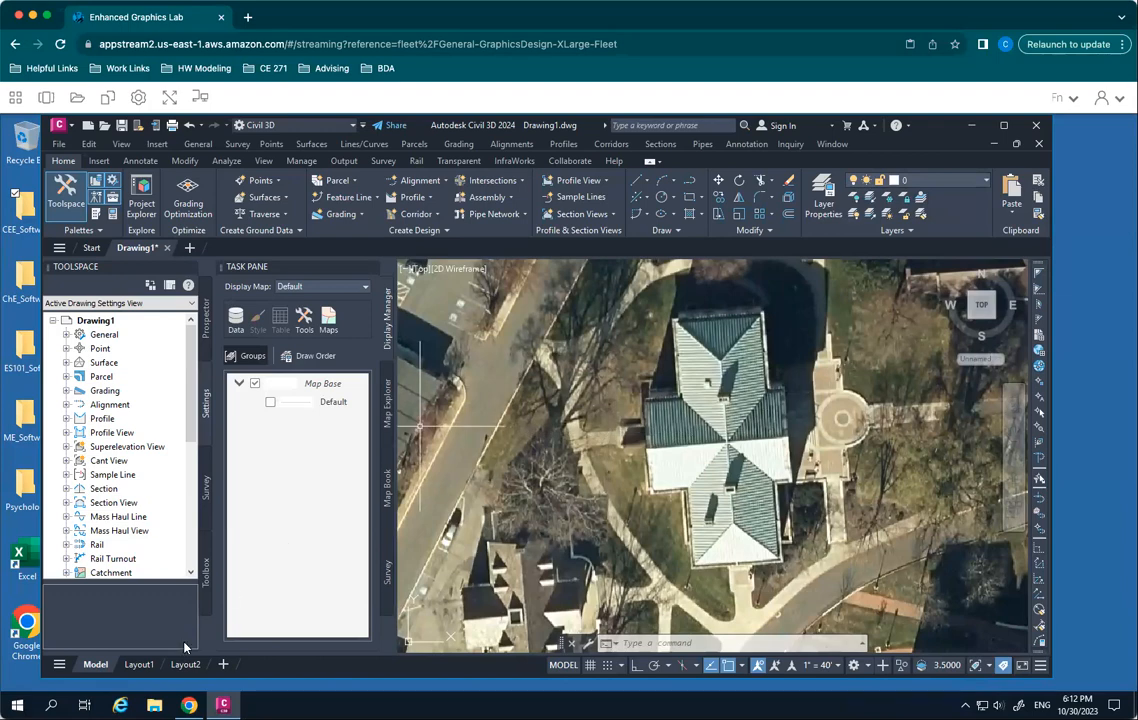
- Compare the Layout1 sheet with model space and finish on Layout1
click(139, 664)
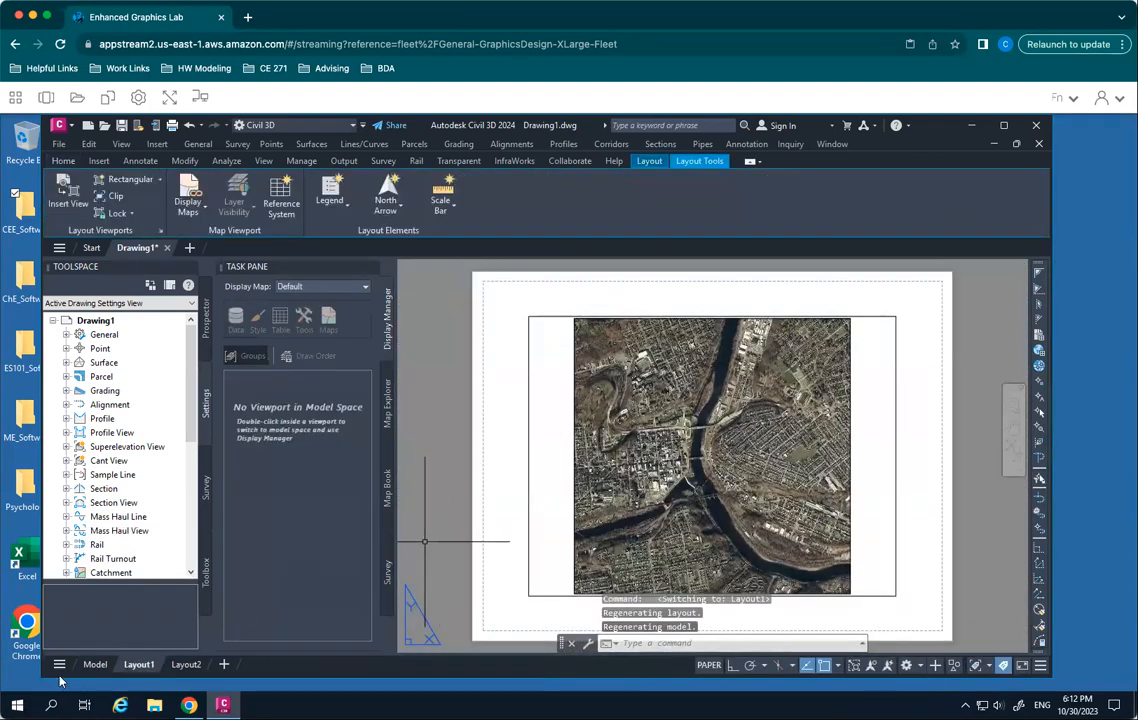
click(96, 665)
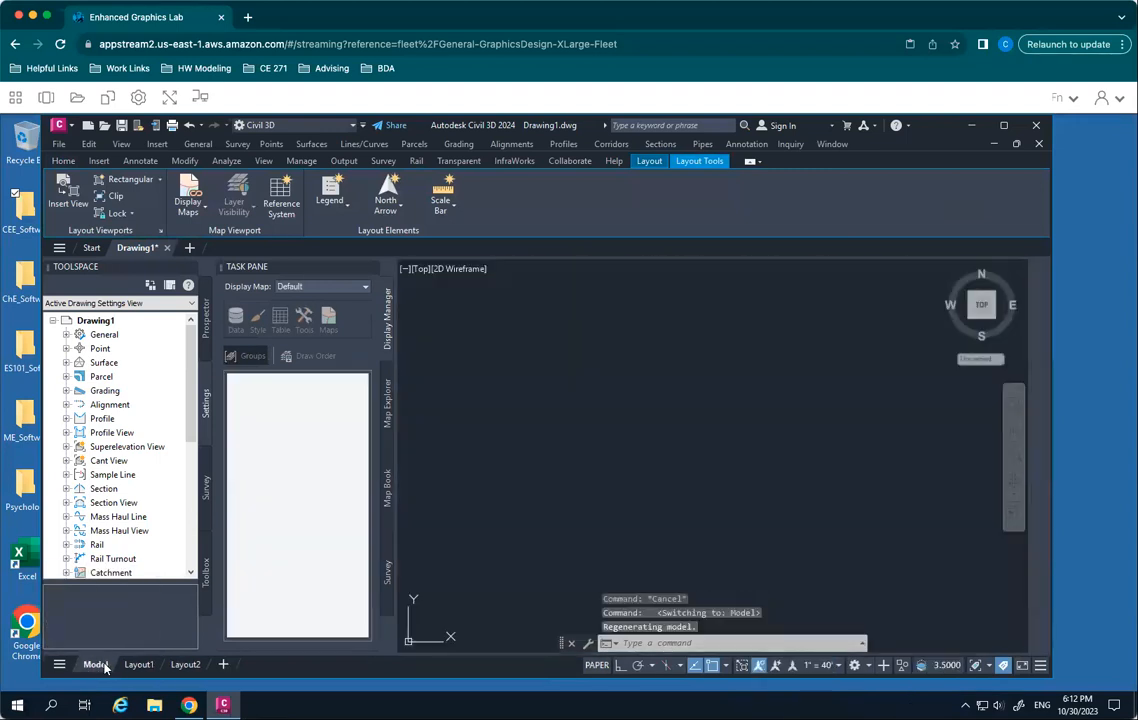
mouse_move(133, 668)
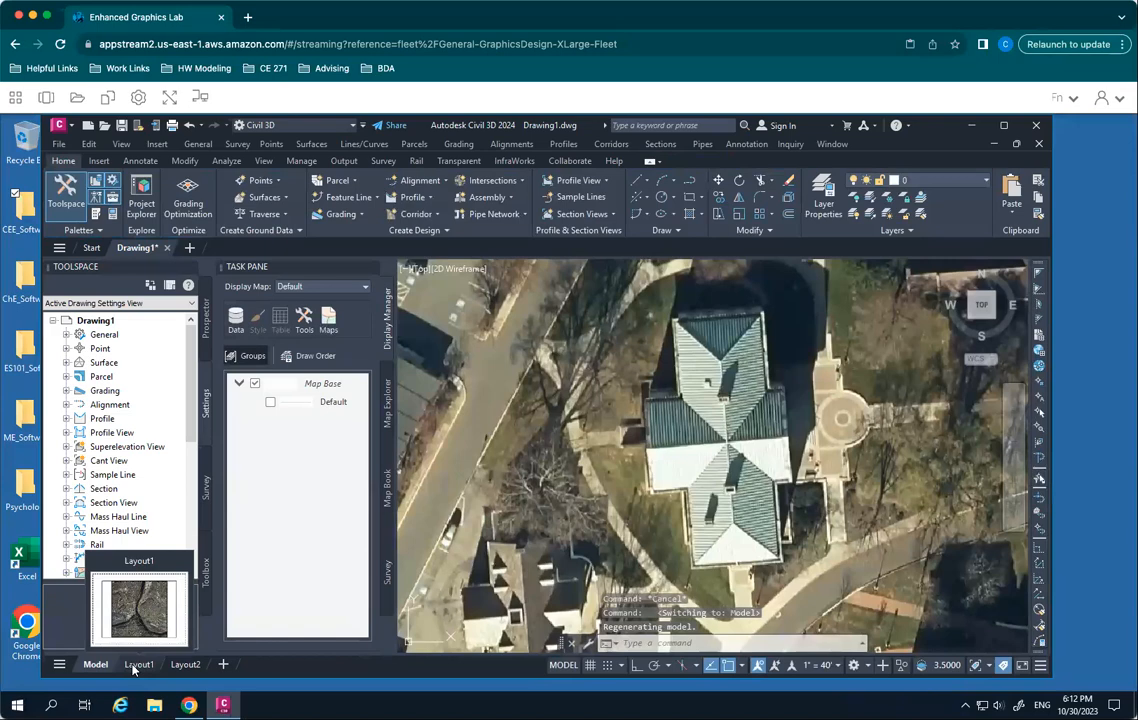
click(133, 668)
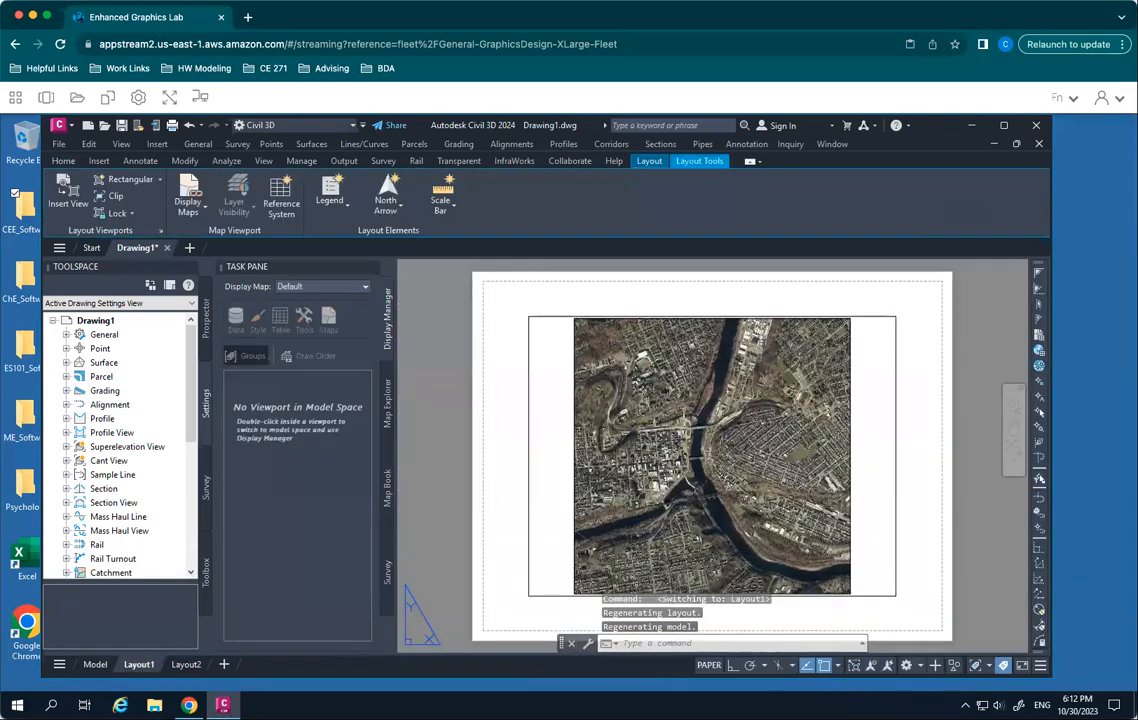
- Activate the aerial image viewport on Layout1 to work in its model space
click(897, 478)
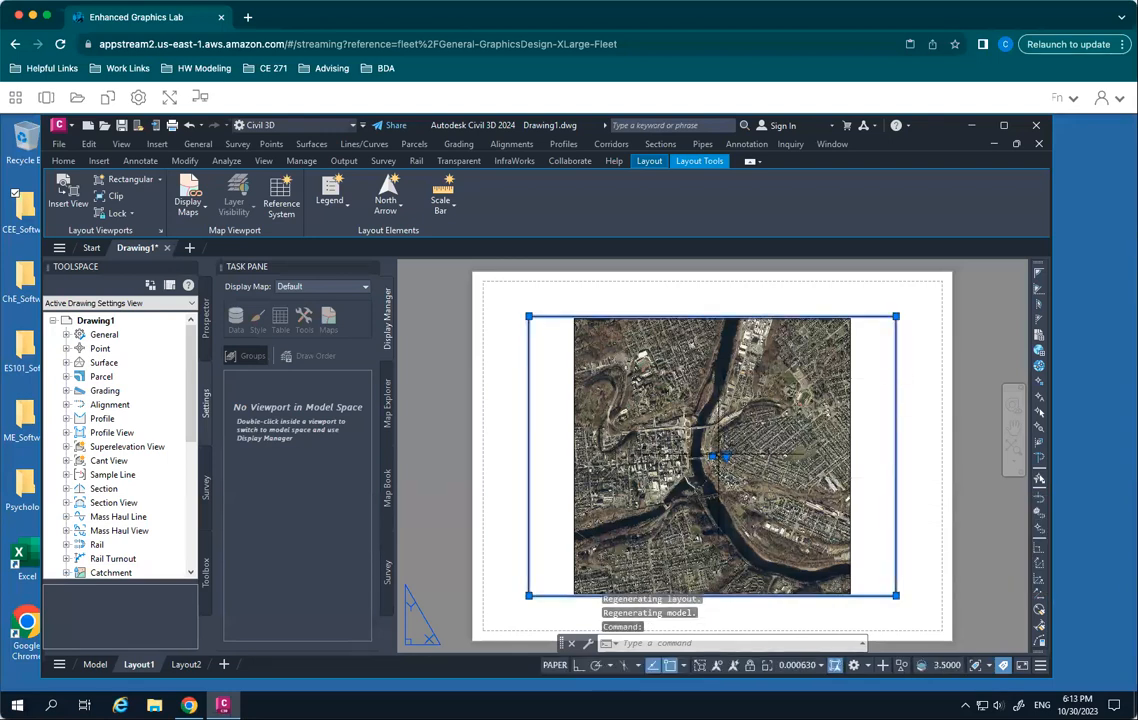
click(918, 411)
key(Escape)
key(Escape)
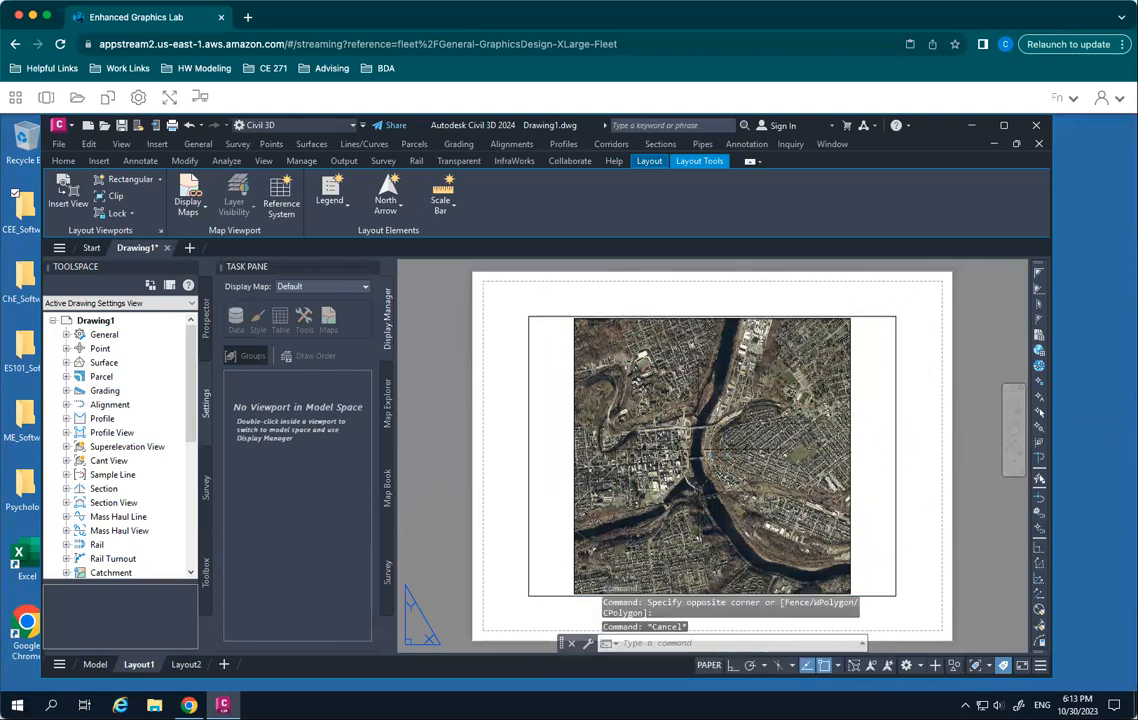
click(896, 417)
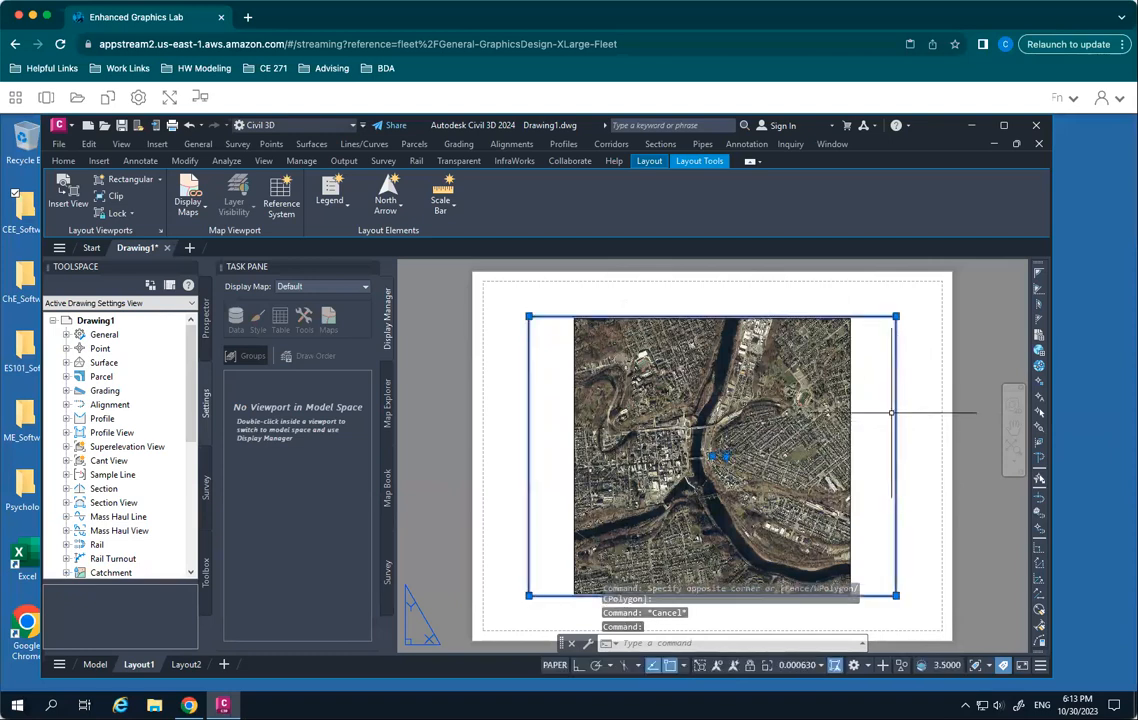
double_click(800, 378)
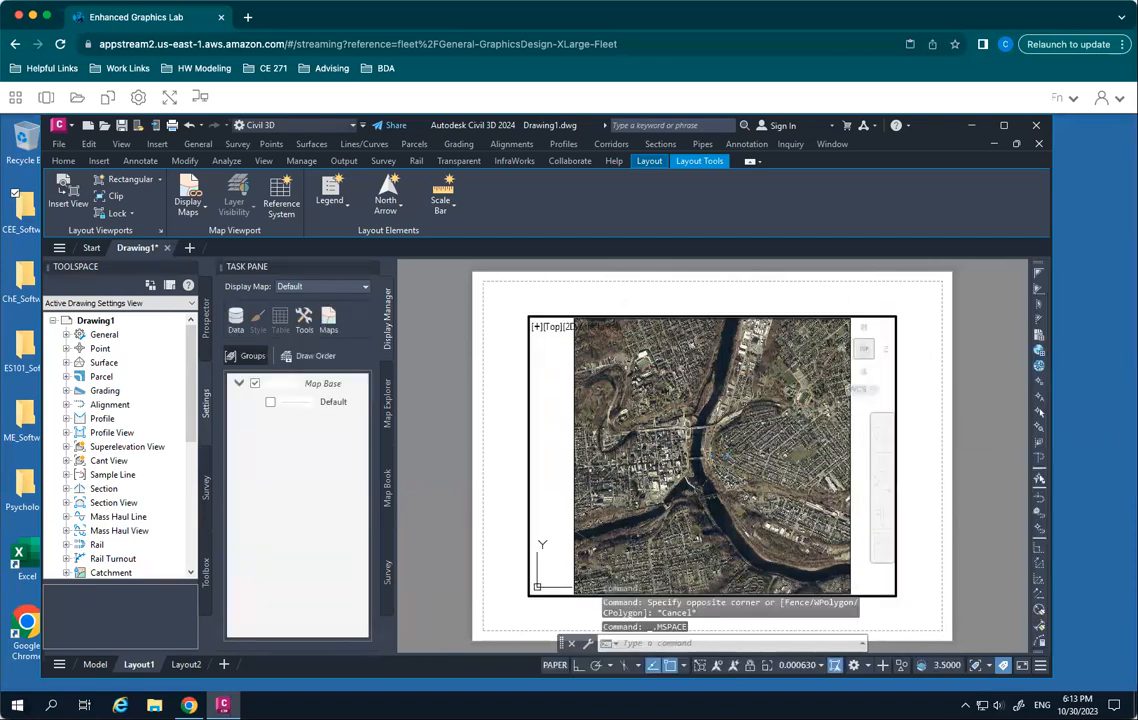
- Pan the aerial image slightly downward inside the active viewport and zoom in one step
click(881, 461)
drag(710, 427, 712, 445)
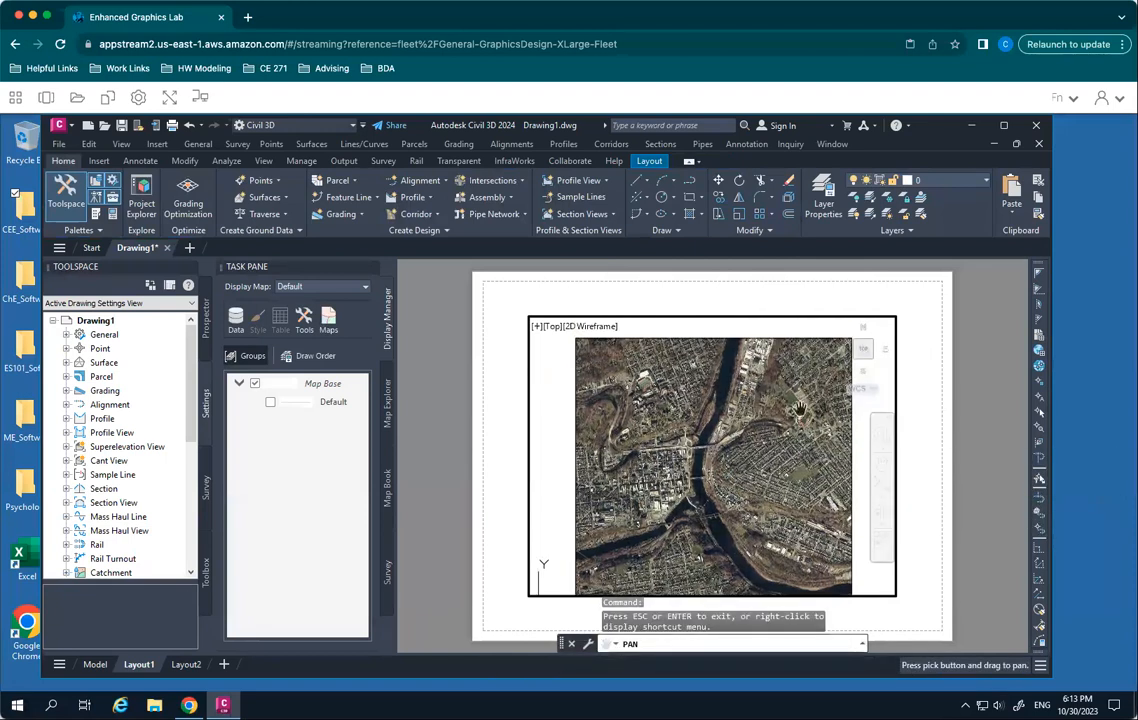
click(881, 500)
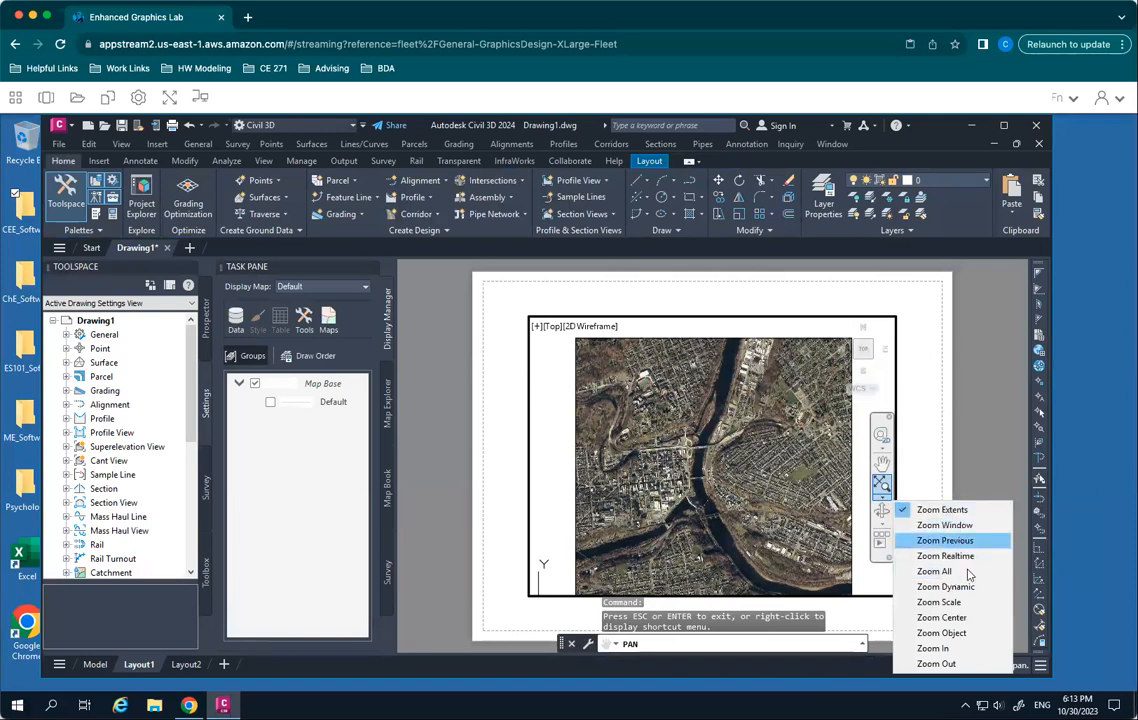
click(944, 648)
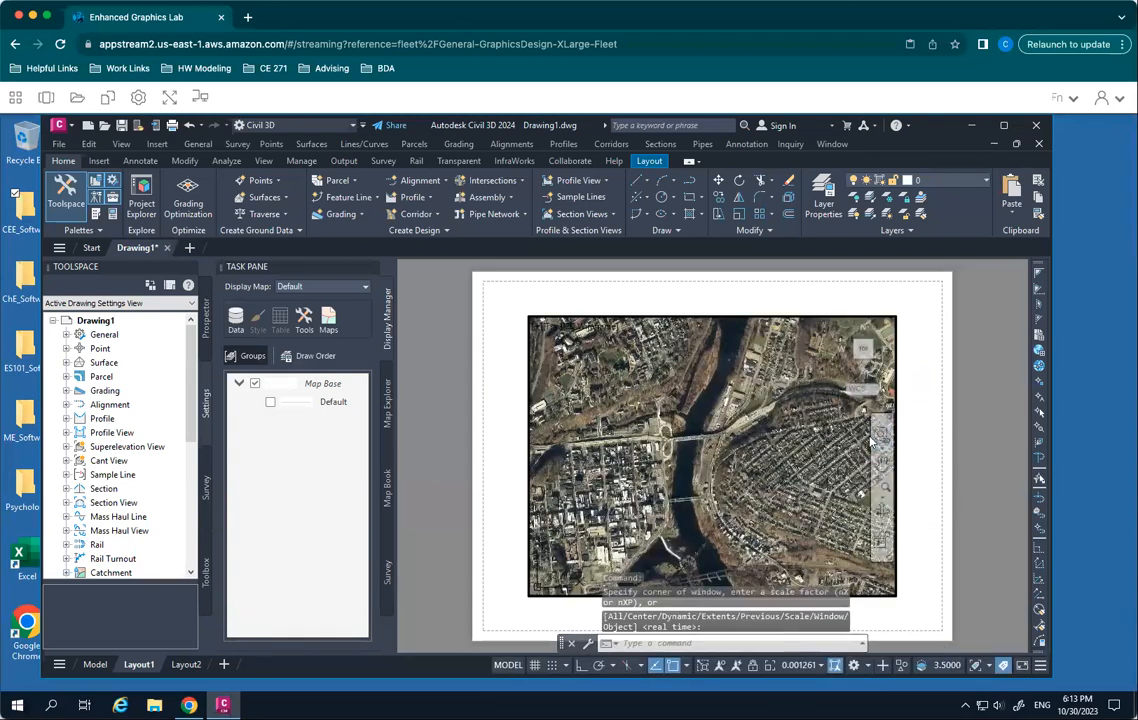
mouse_move(702, 424)
mouse_down()
mouse_move(709, 416)
mouse_move(726, 456)
mouse_move(648, 472)
mouse_move(588, 424)
mouse_move(672, 413)
mouse_up()
key(Escape)
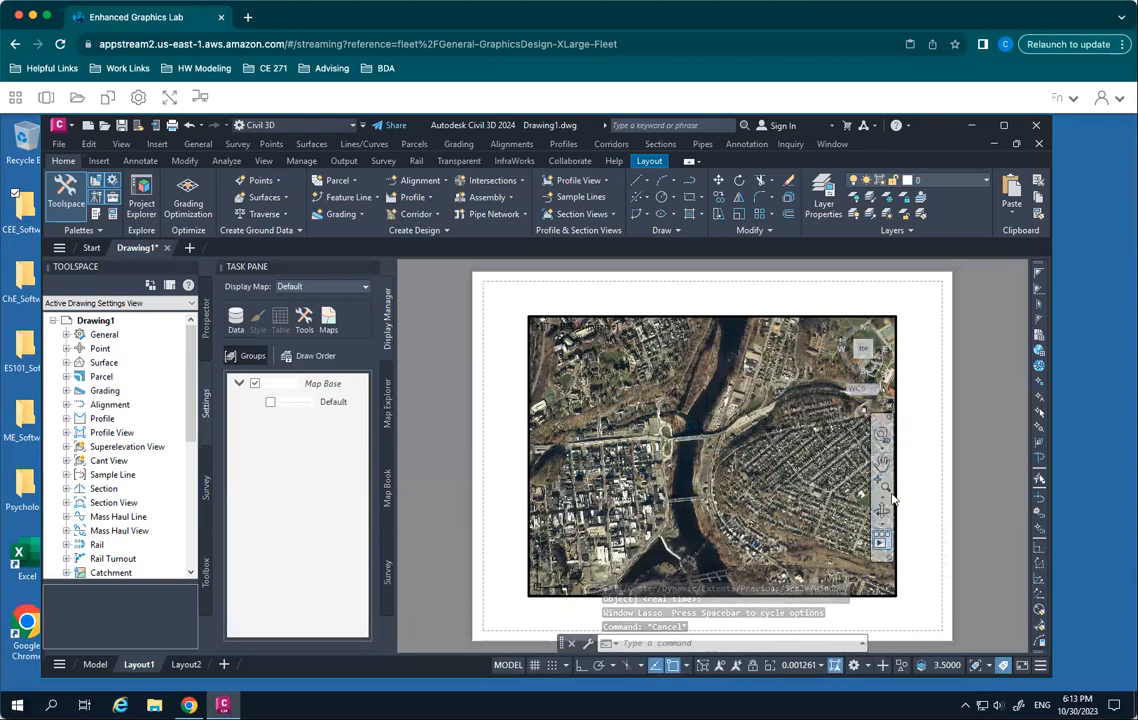
click(883, 496)
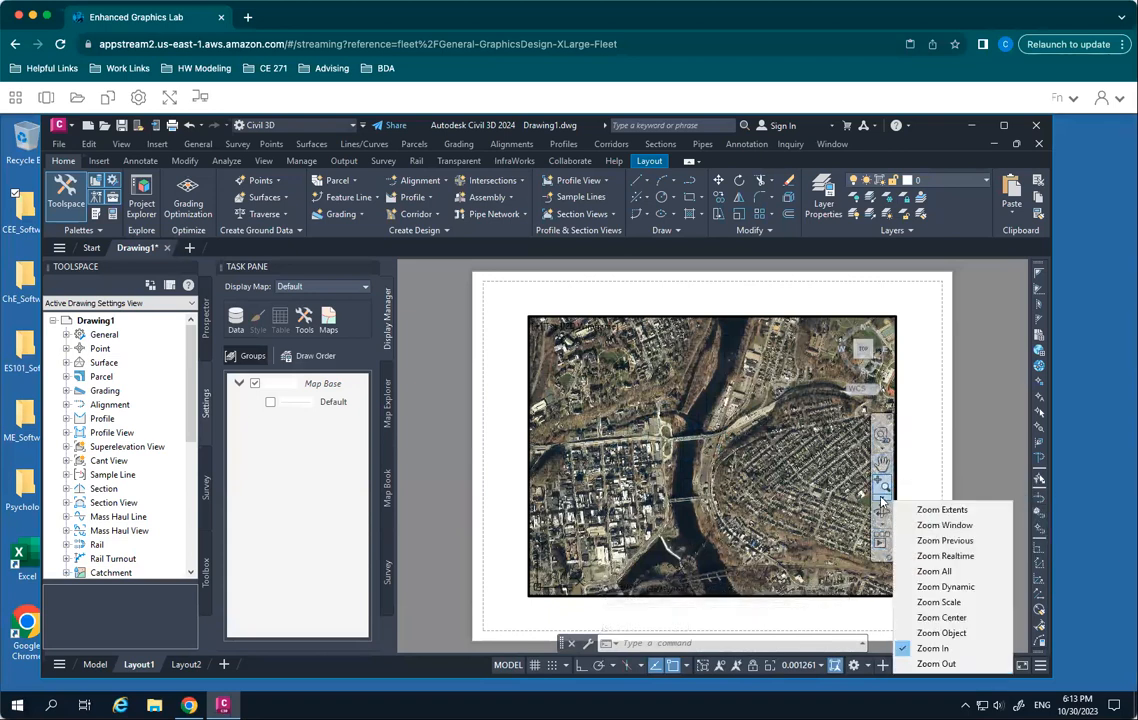
click(974, 603)
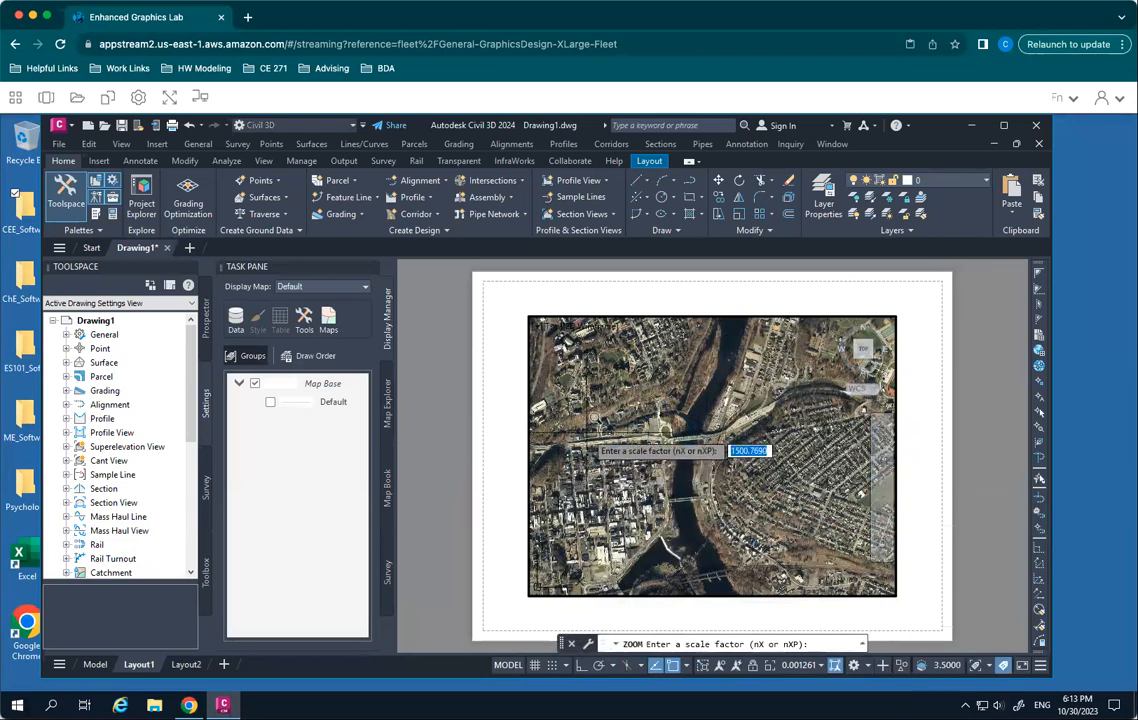
key(Escape)
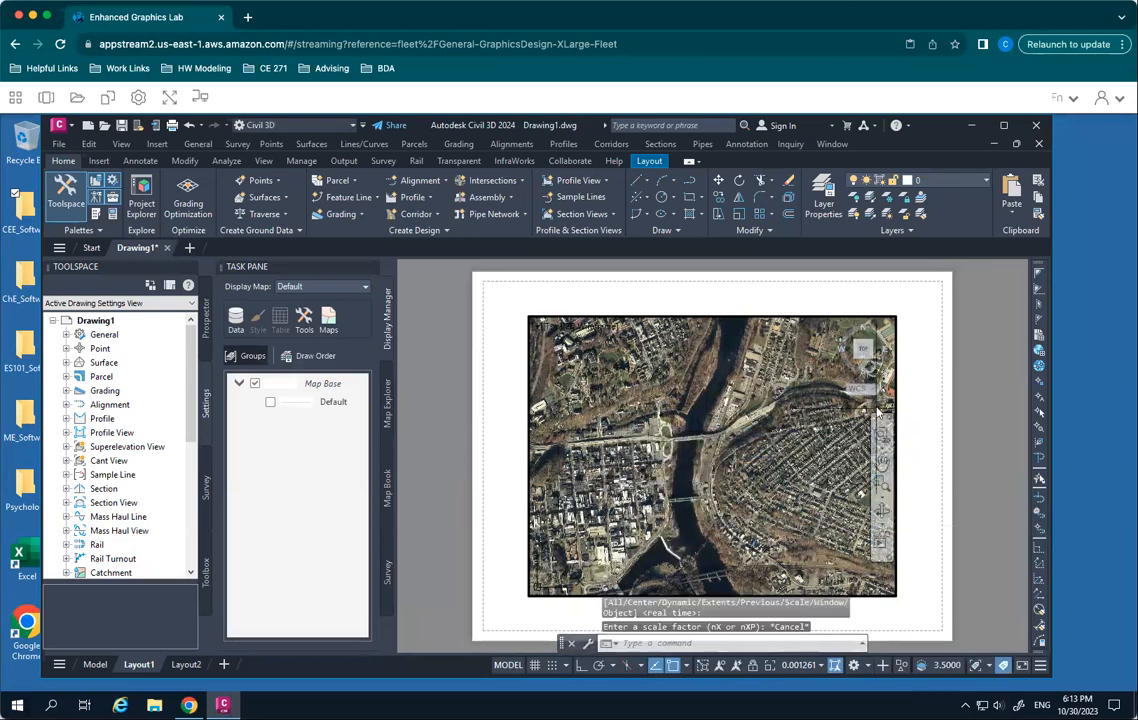
click(884, 450)
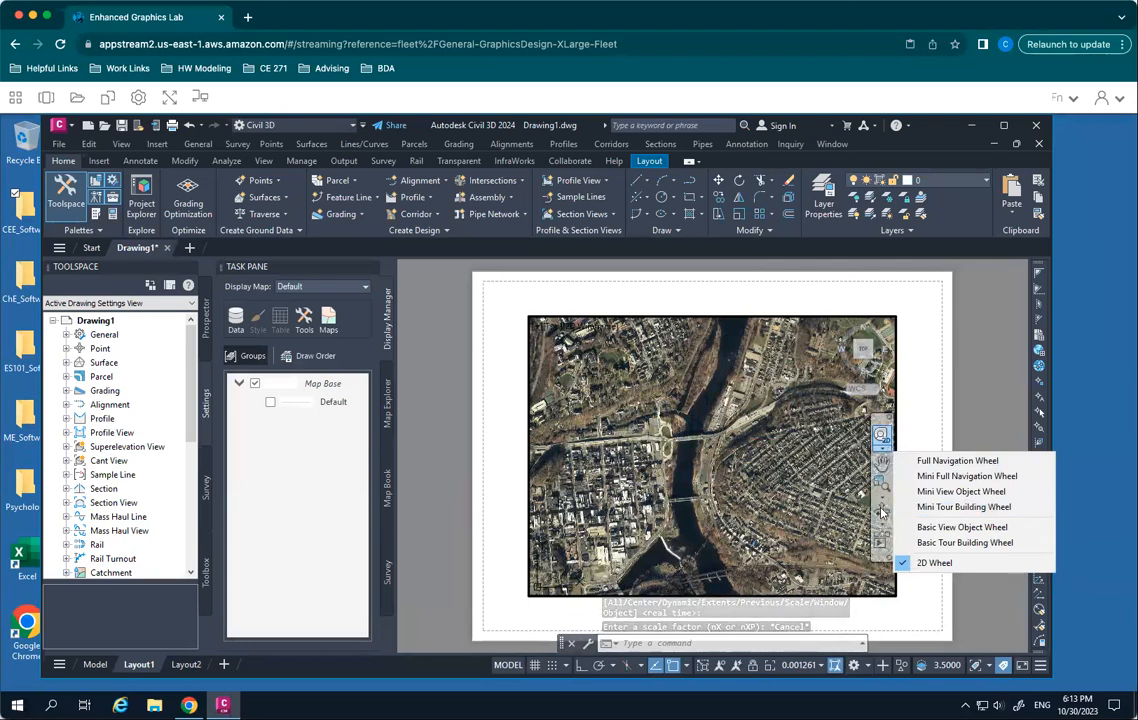
- Try to zoom the viewport with Zoom Scale, defining the scale factor by two points in the image's northwest area
click(880, 490)
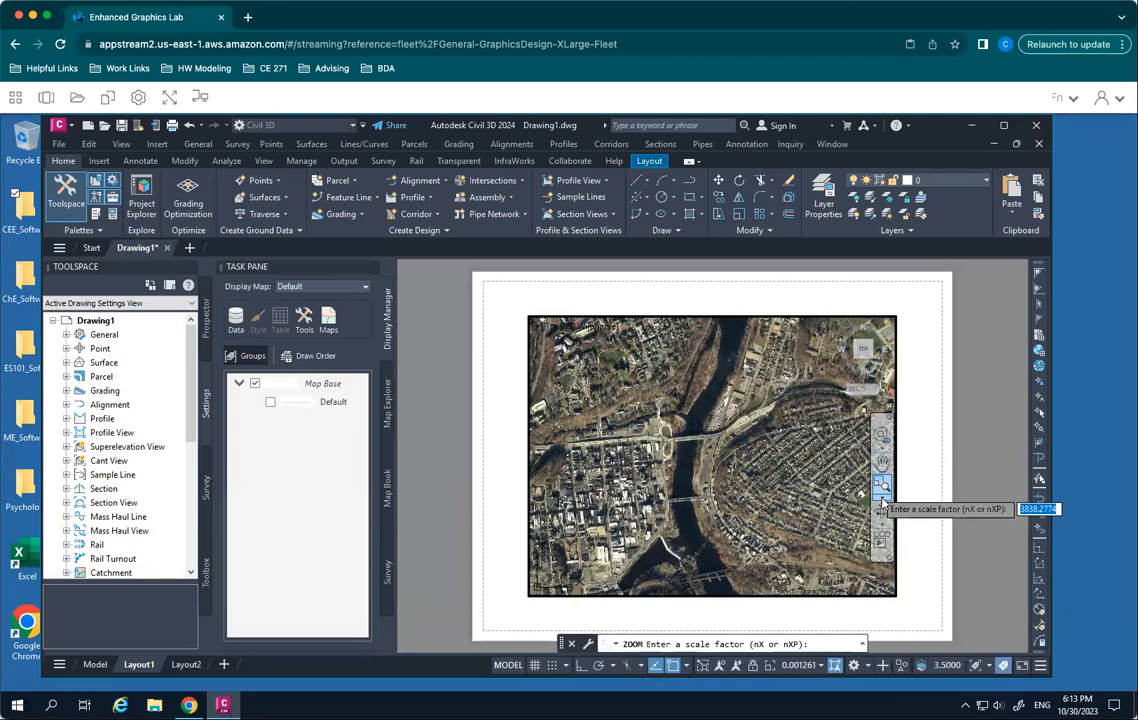
click(882, 503)
click(958, 648)
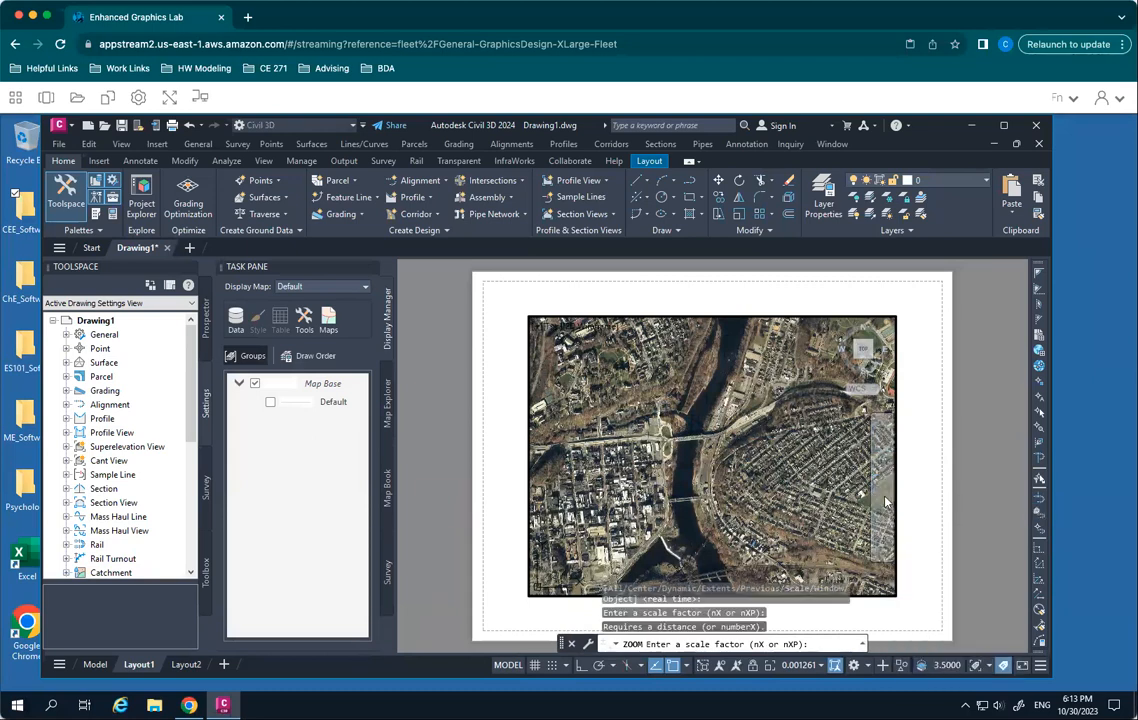
click(885, 503)
click(950, 645)
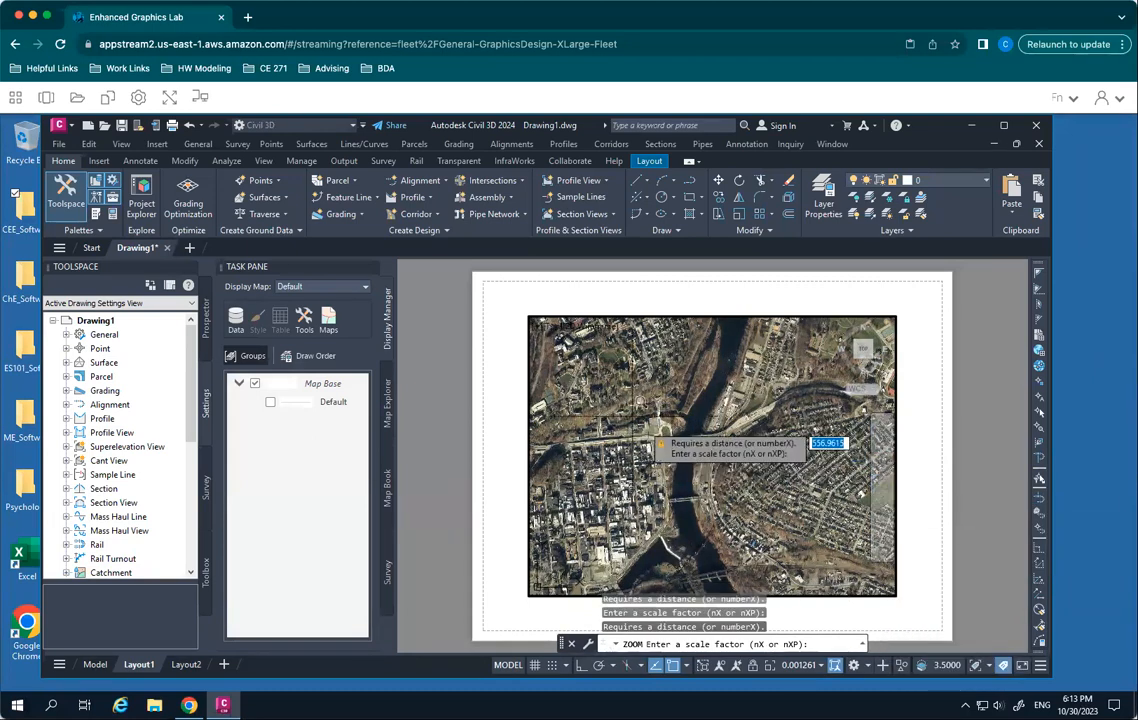
click(598, 372)
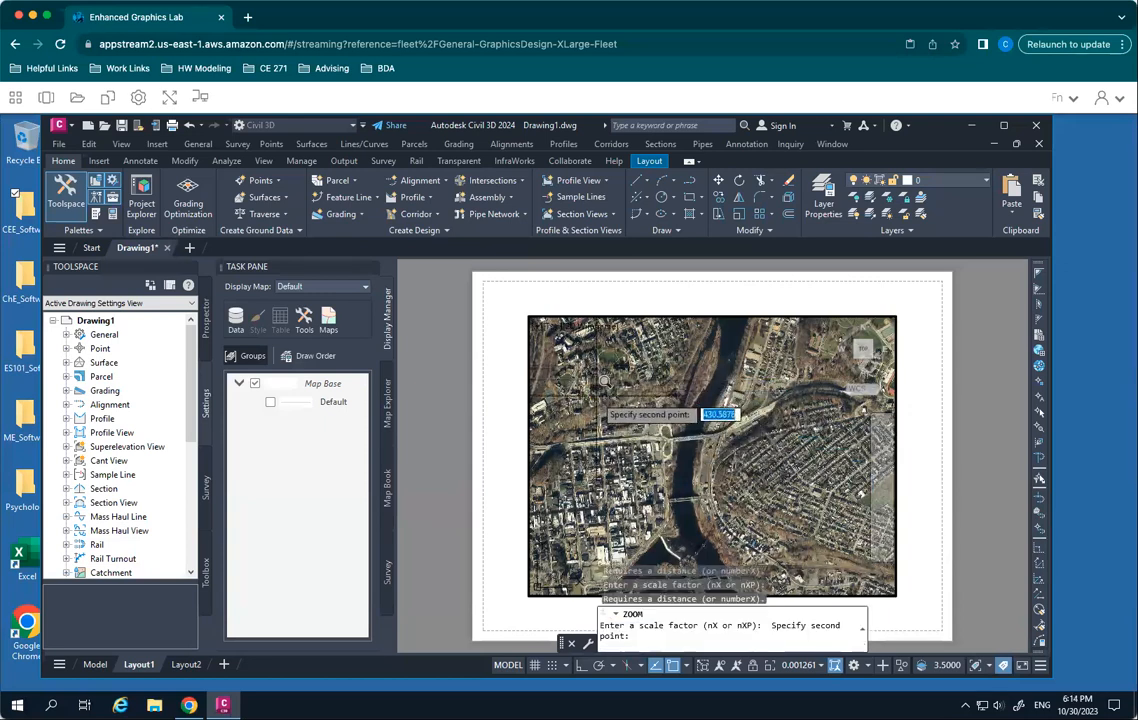
click(595, 401)
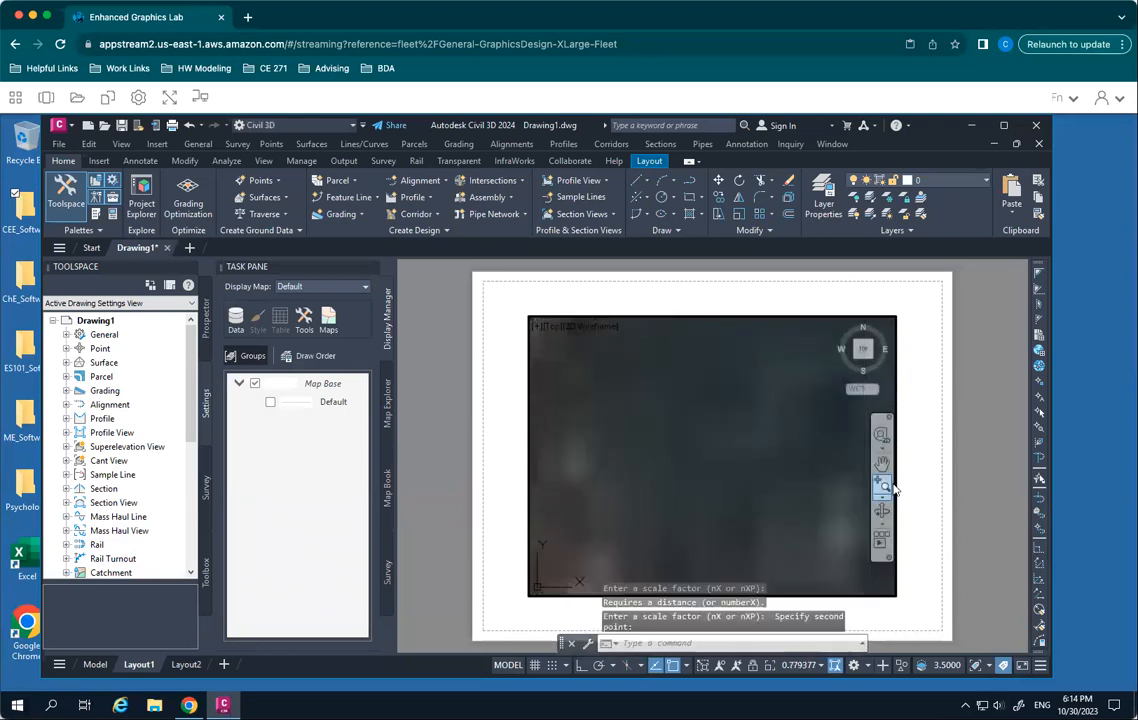
- Zoom the viewport in one step and back out one step, clearing any selection
click(890, 488)
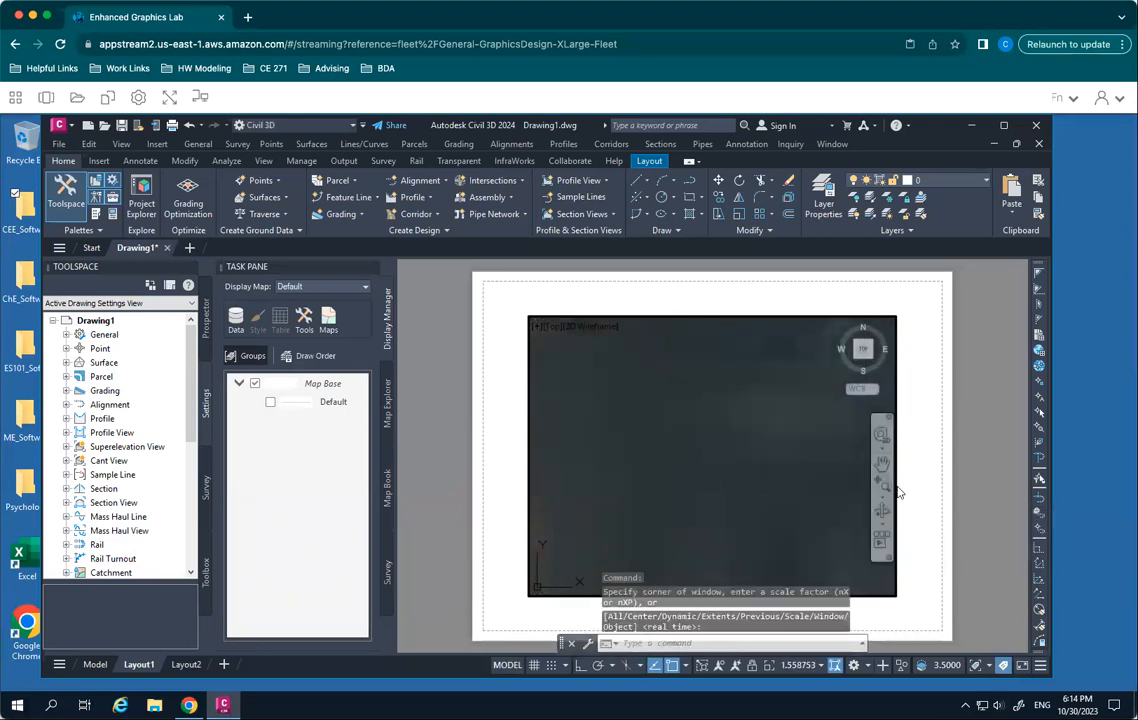
click(881, 496)
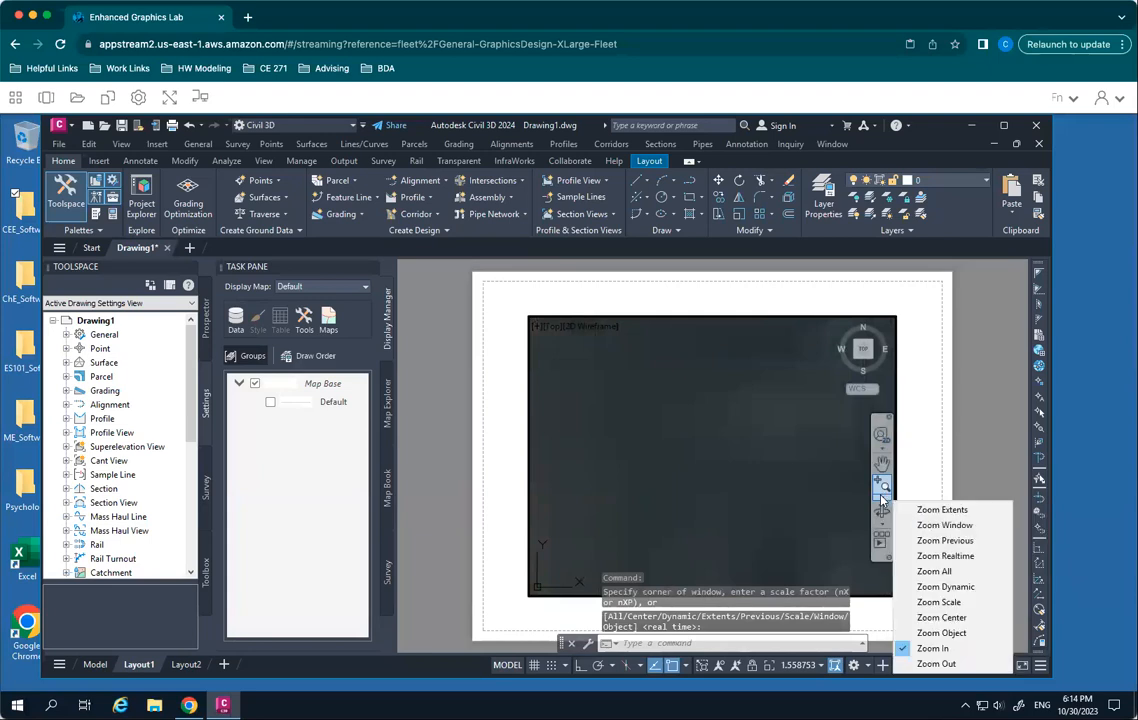
click(950, 663)
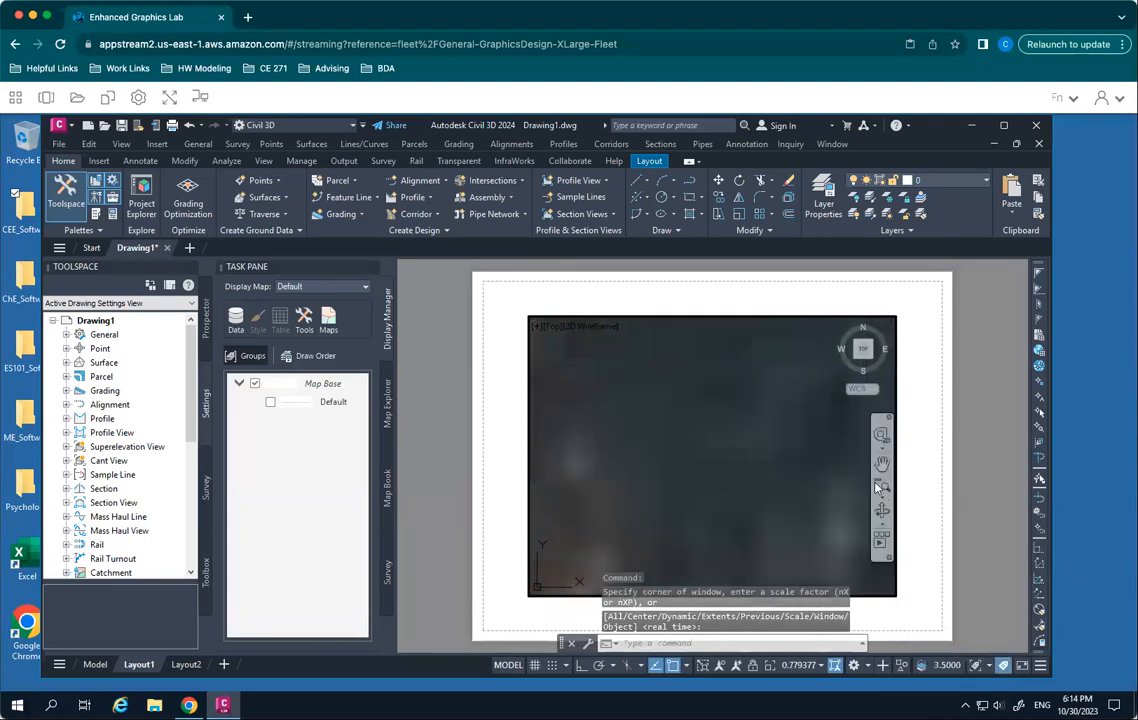
click(668, 454)
click(772, 536)
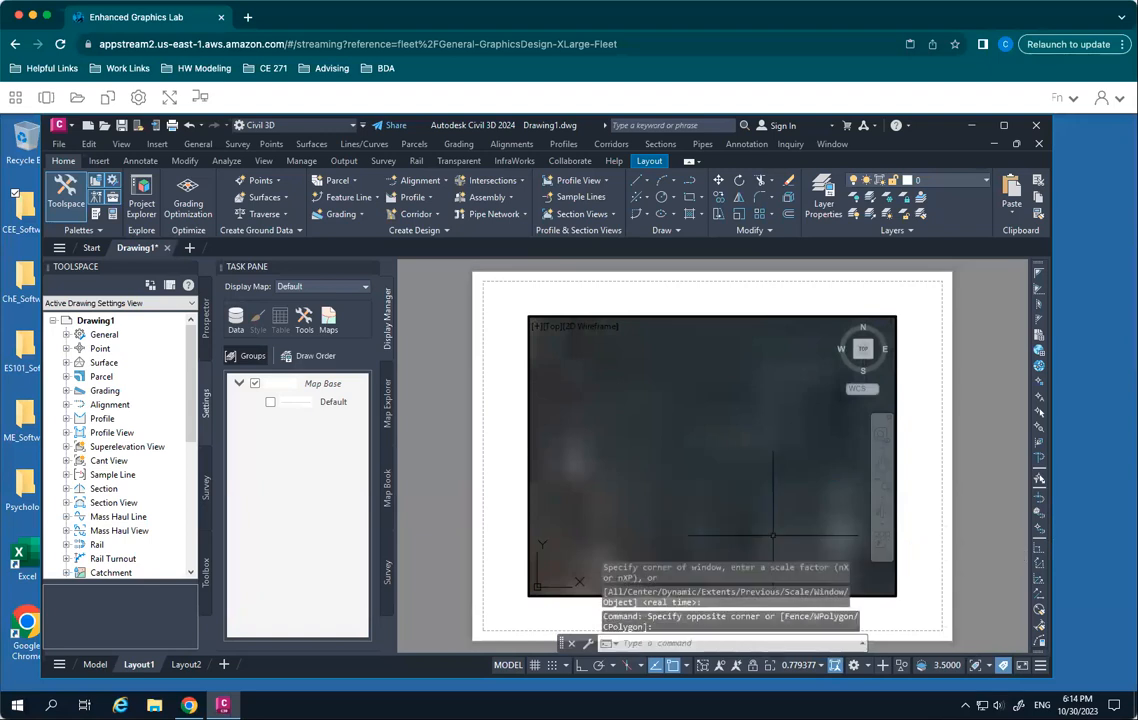
key(Escape)
key(Escape)
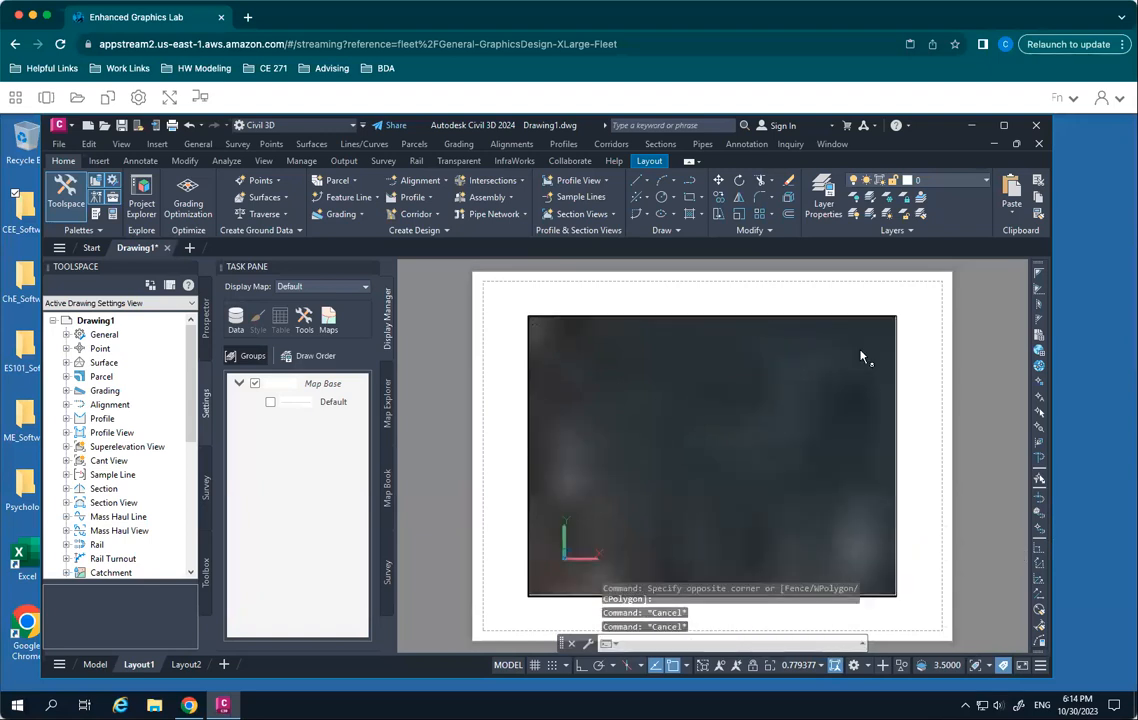
- Reset the viewport to the Top view of the whole aerial image and return to paper space
click(863, 350)
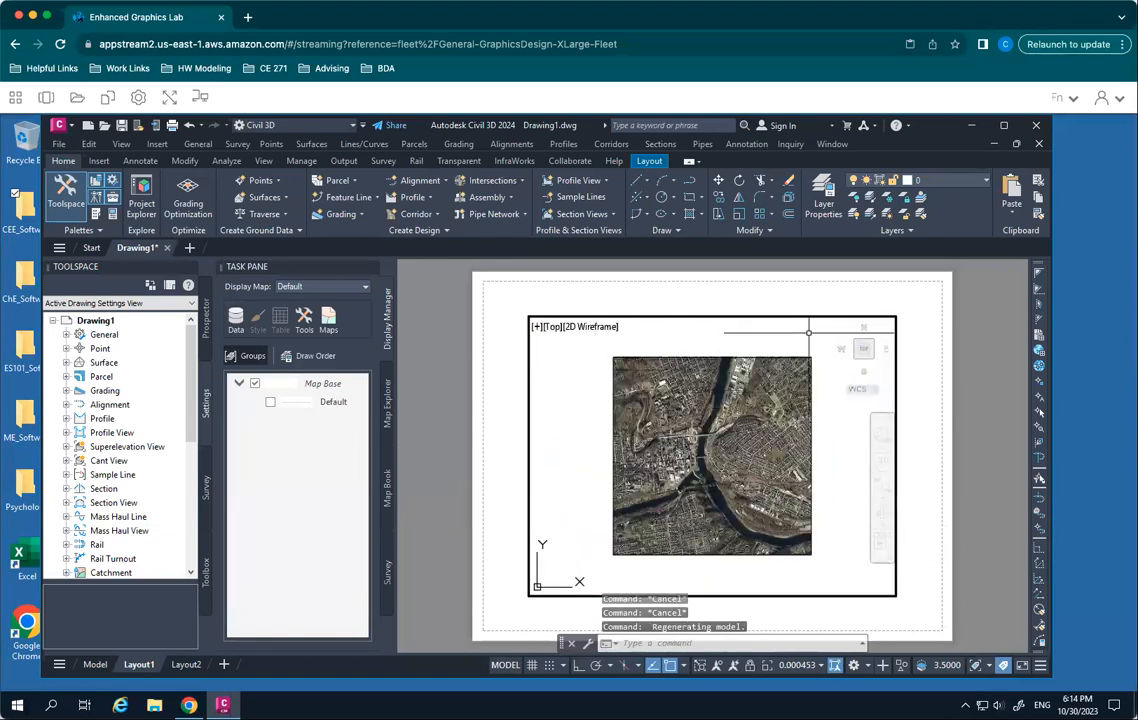
double_click(603, 305)
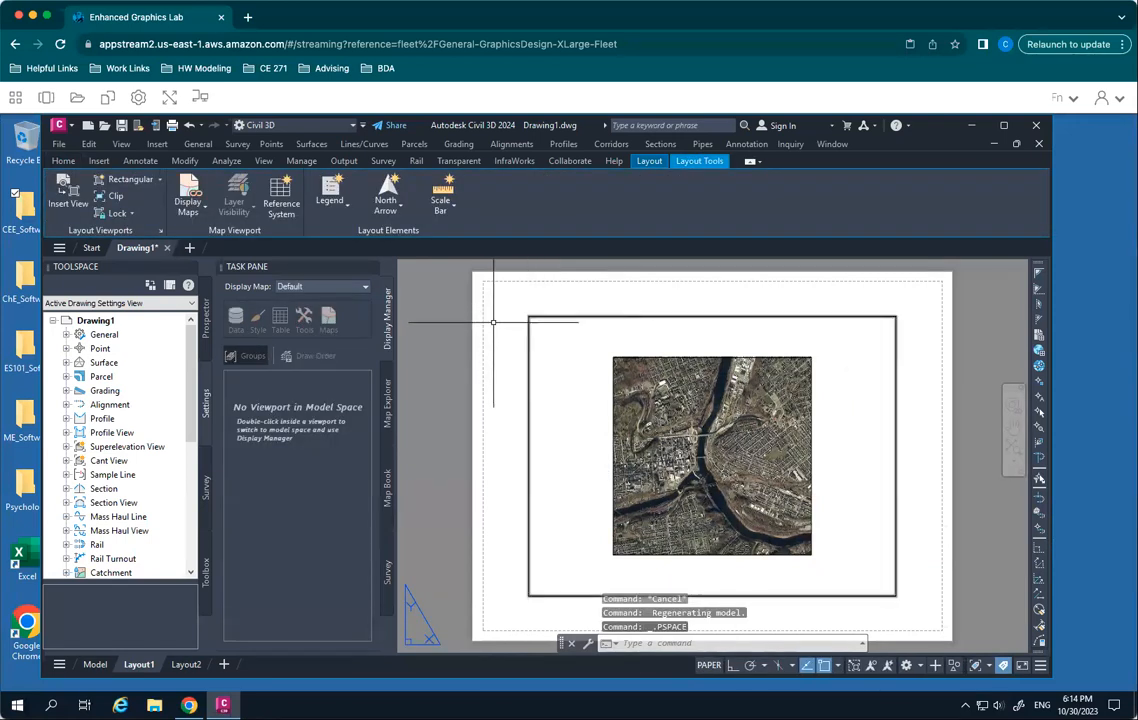
- Modify Layout1's page setup to use the ARCH E (48.00 x 36.00 Inches) paper size
mouse_move(97, 668)
mouse_move(138, 666)
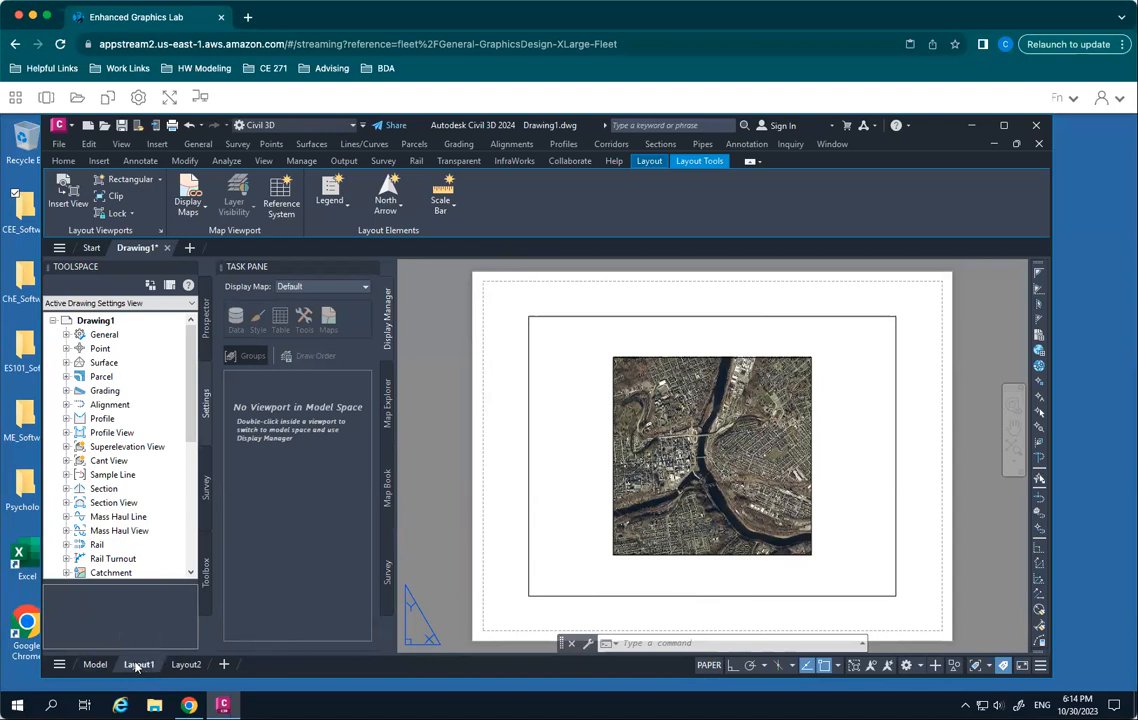
right_click(141, 668)
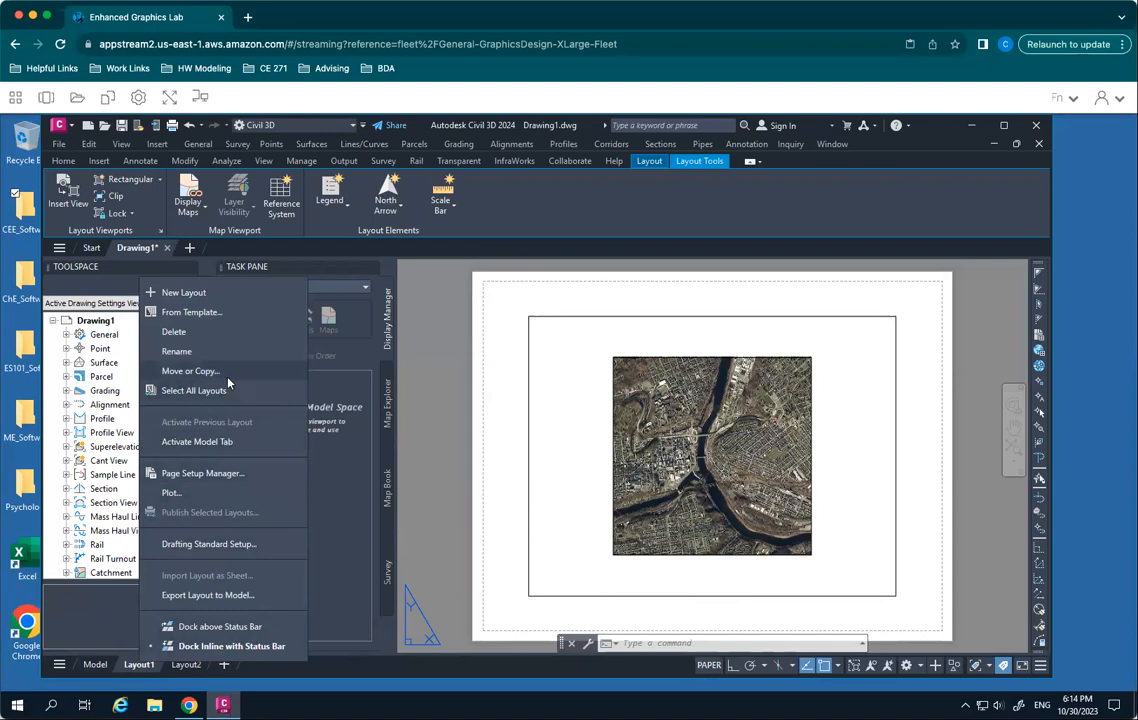
click(202, 473)
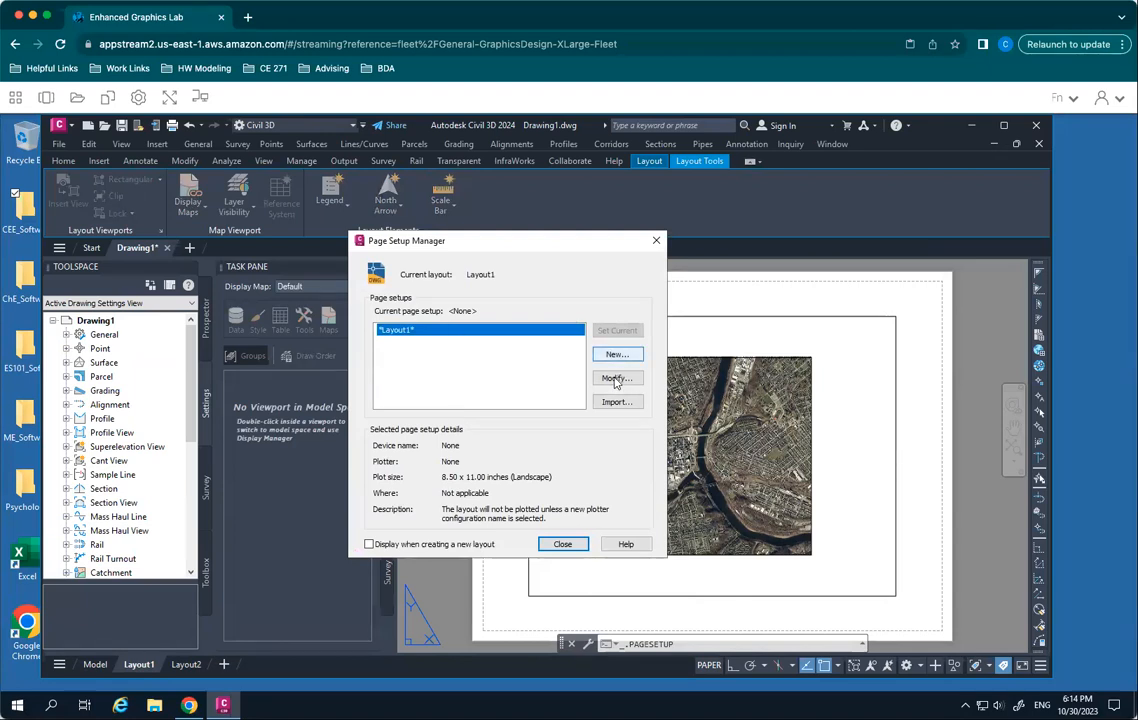
click(616, 380)
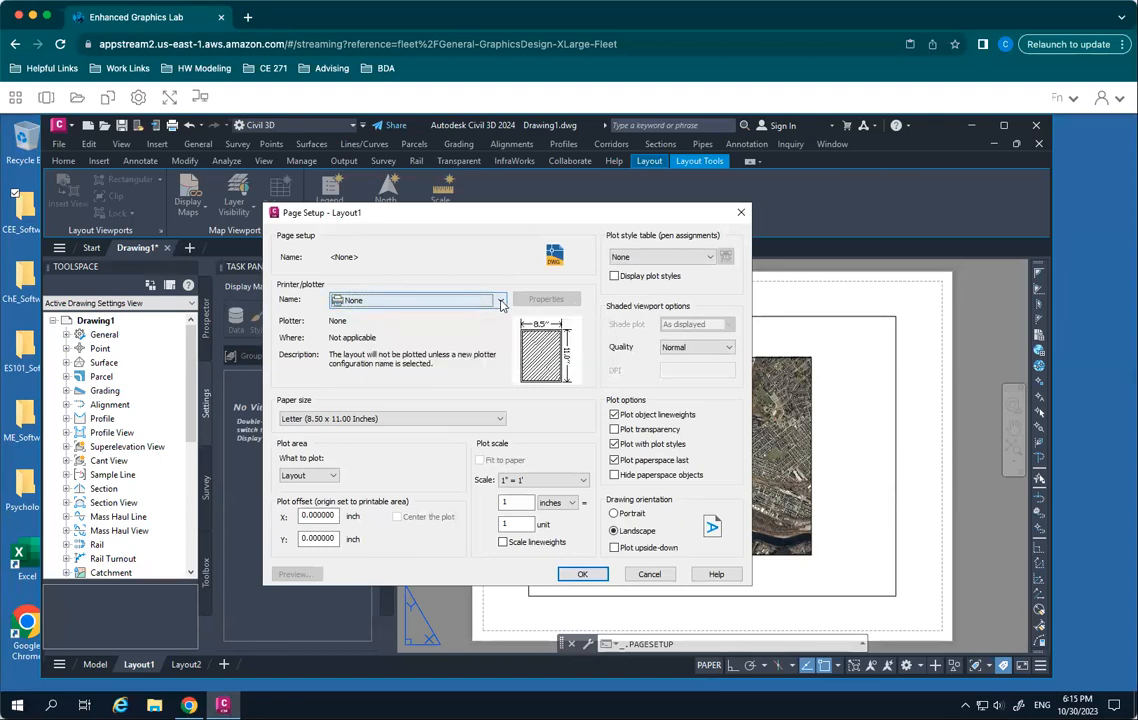
click(340, 420)
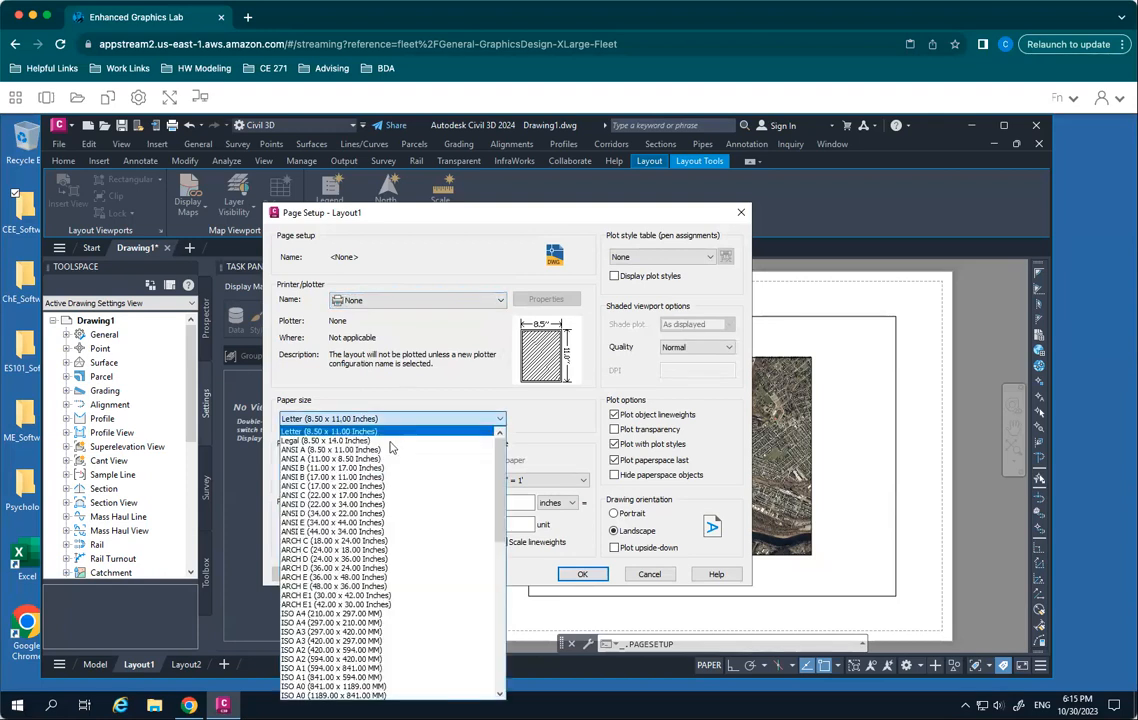
drag(500, 483, 504, 525)
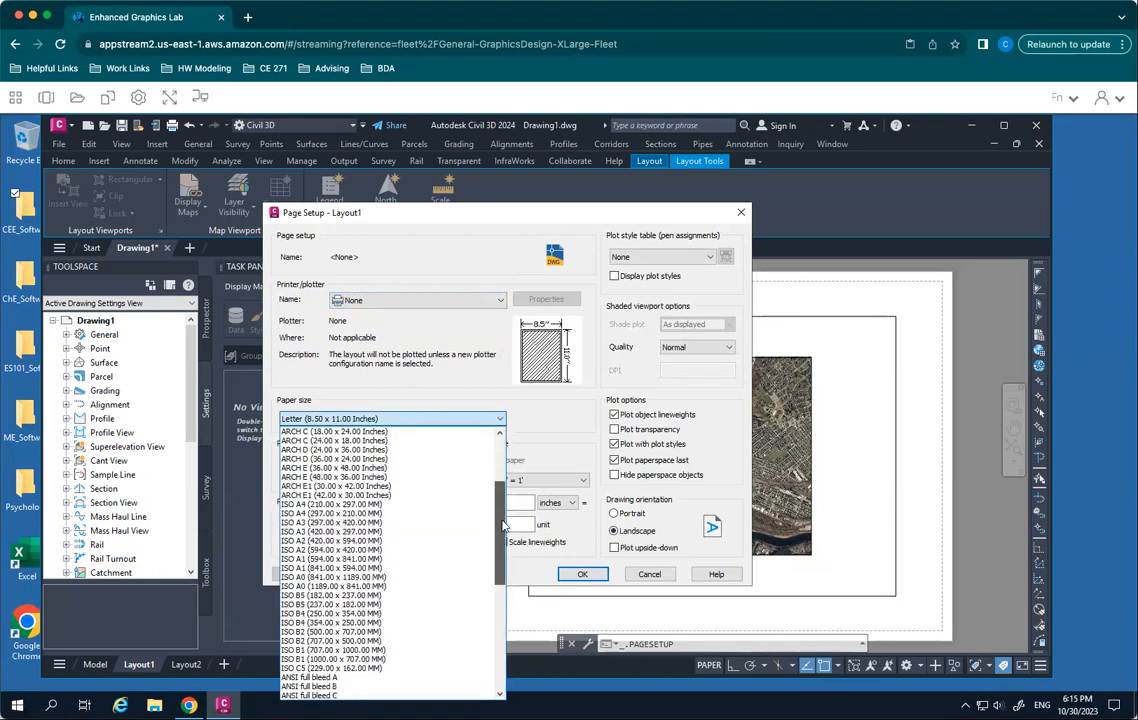
click(335, 477)
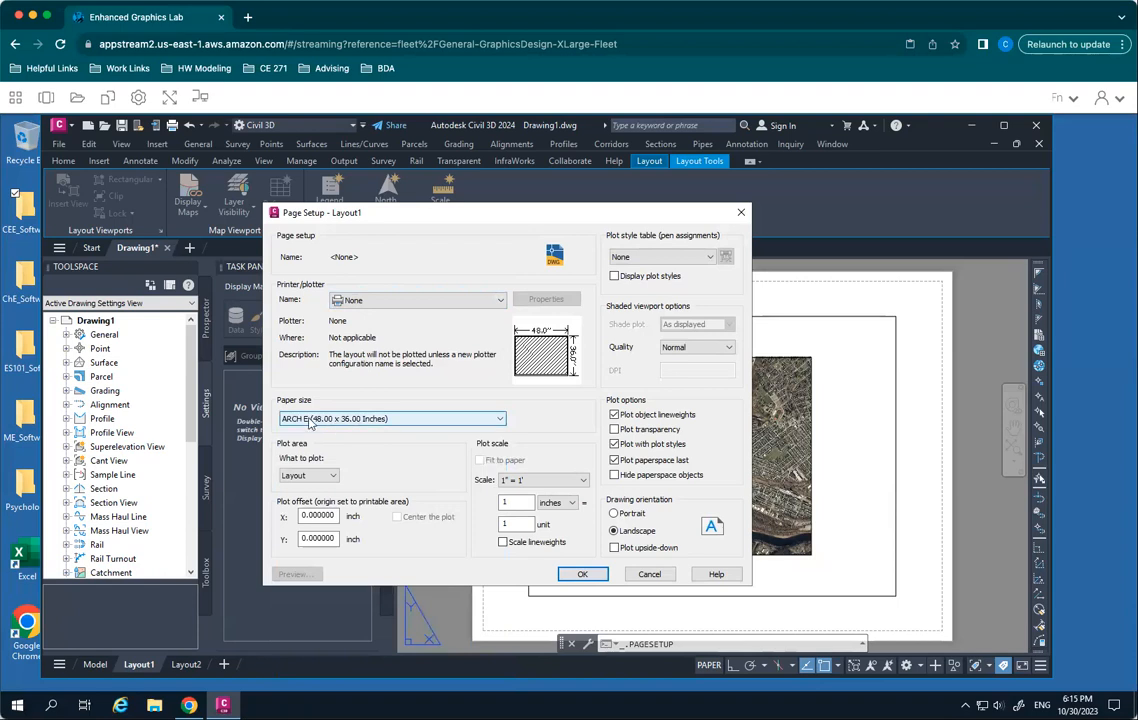
- Set Layout1's plot area to Extents with the plot scale fitted to paper, and apply the page setup
click(323, 478)
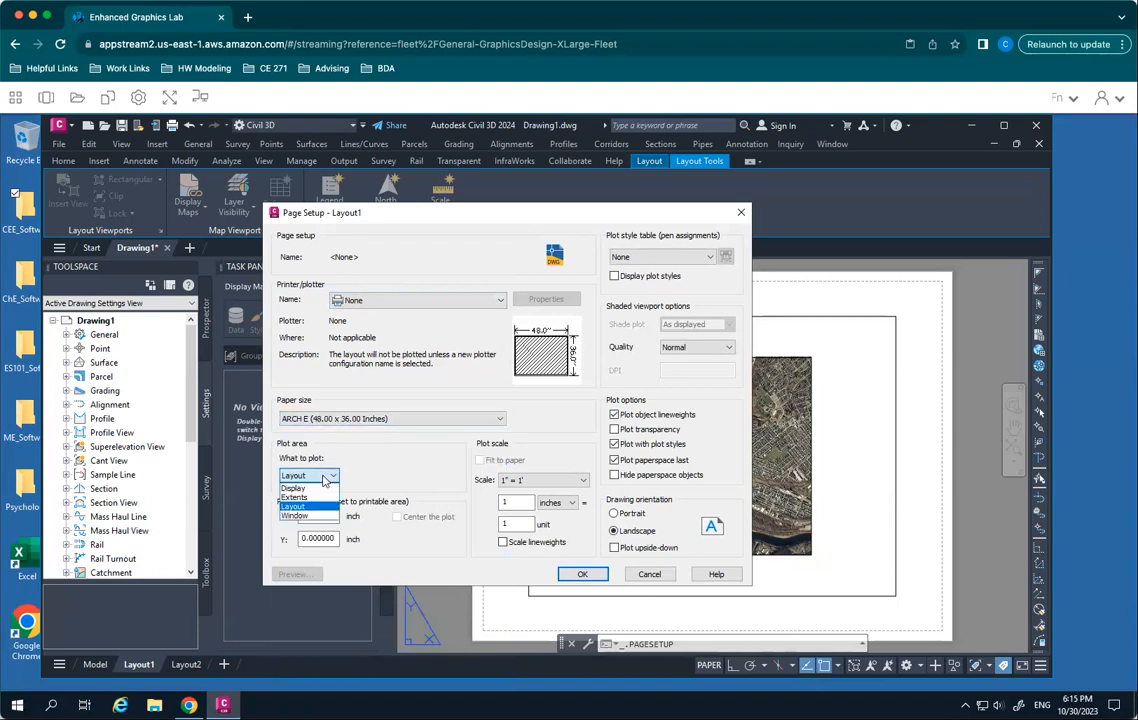
click(321, 498)
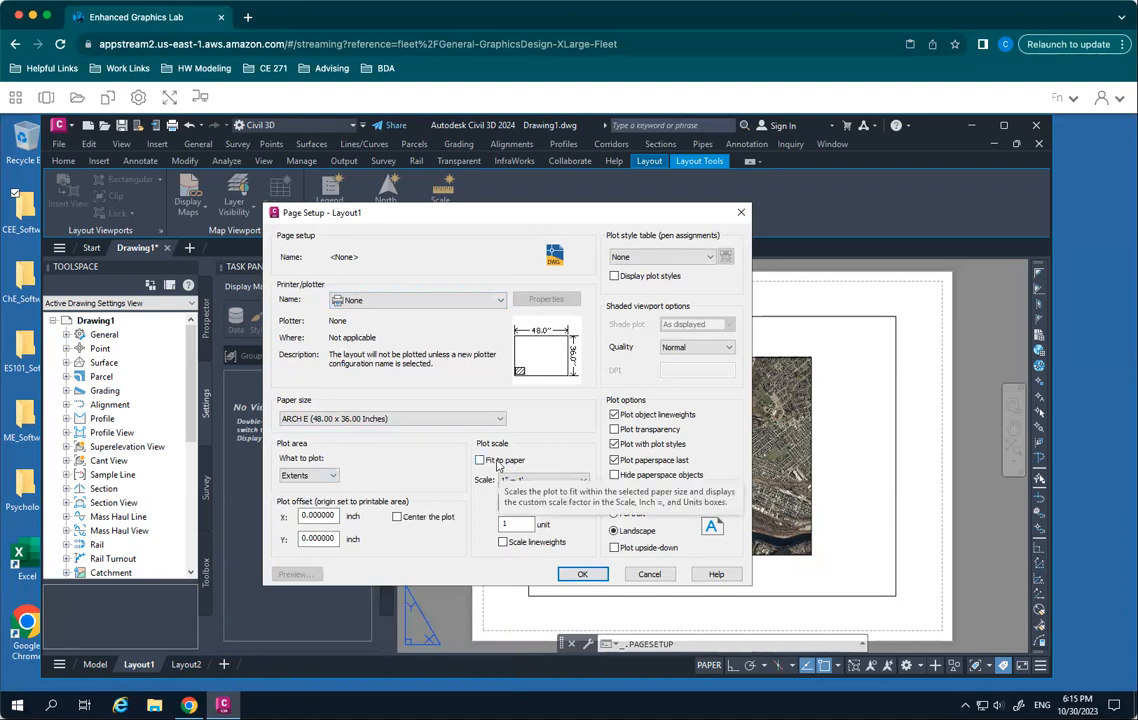
click(480, 460)
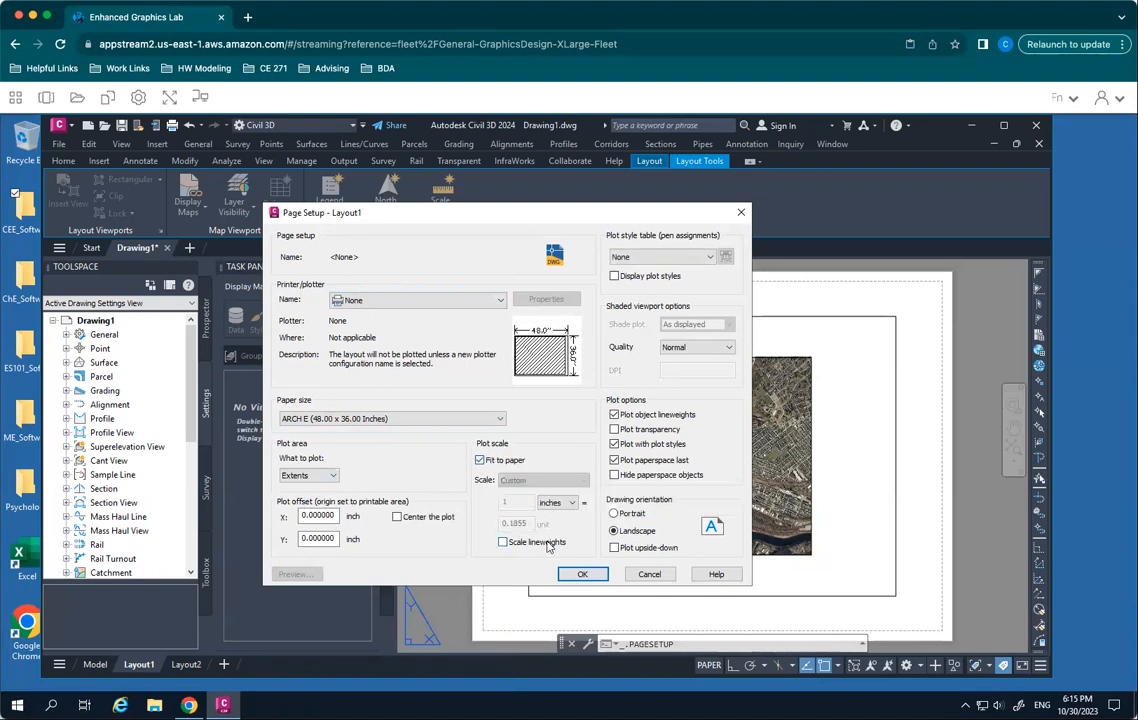
click(590, 577)
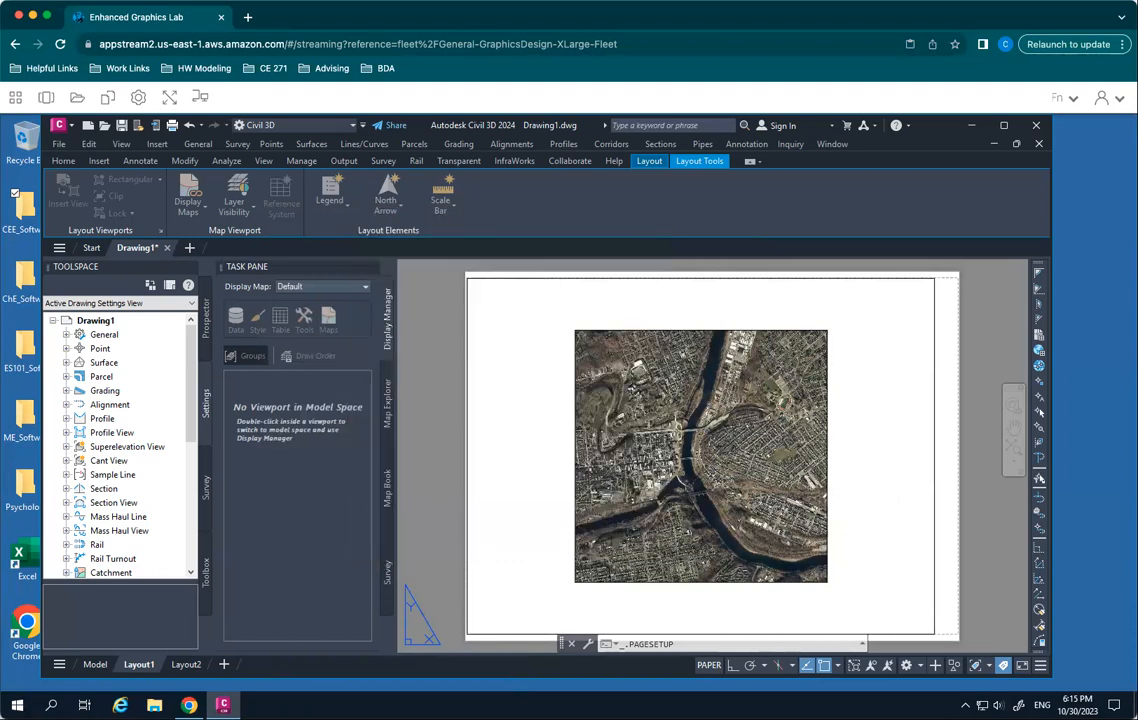
click(828, 414)
click(828, 422)
click(825, 420)
click(824, 364)
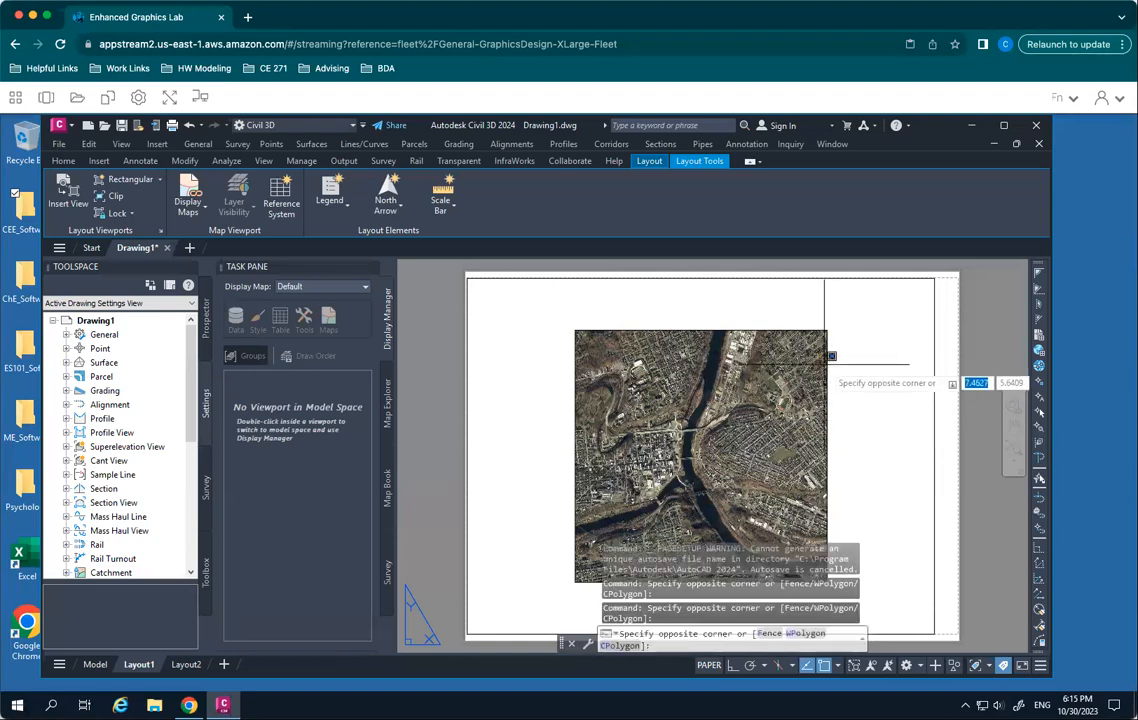
double_click(831, 355)
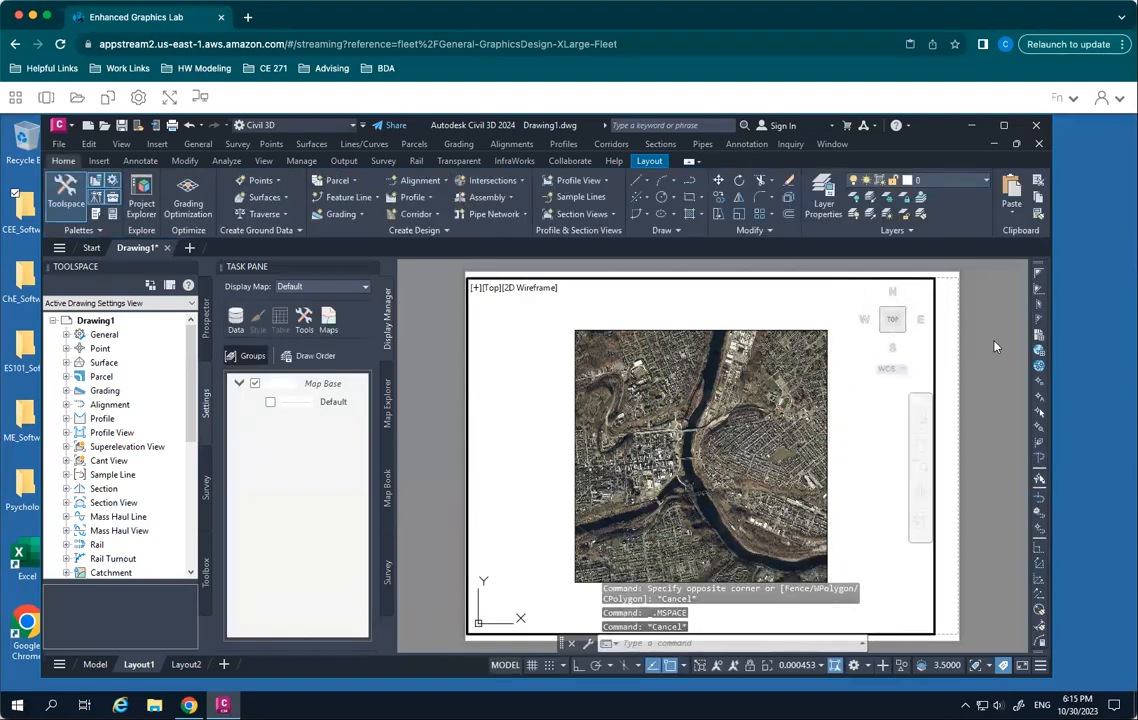
double_click(940, 323)
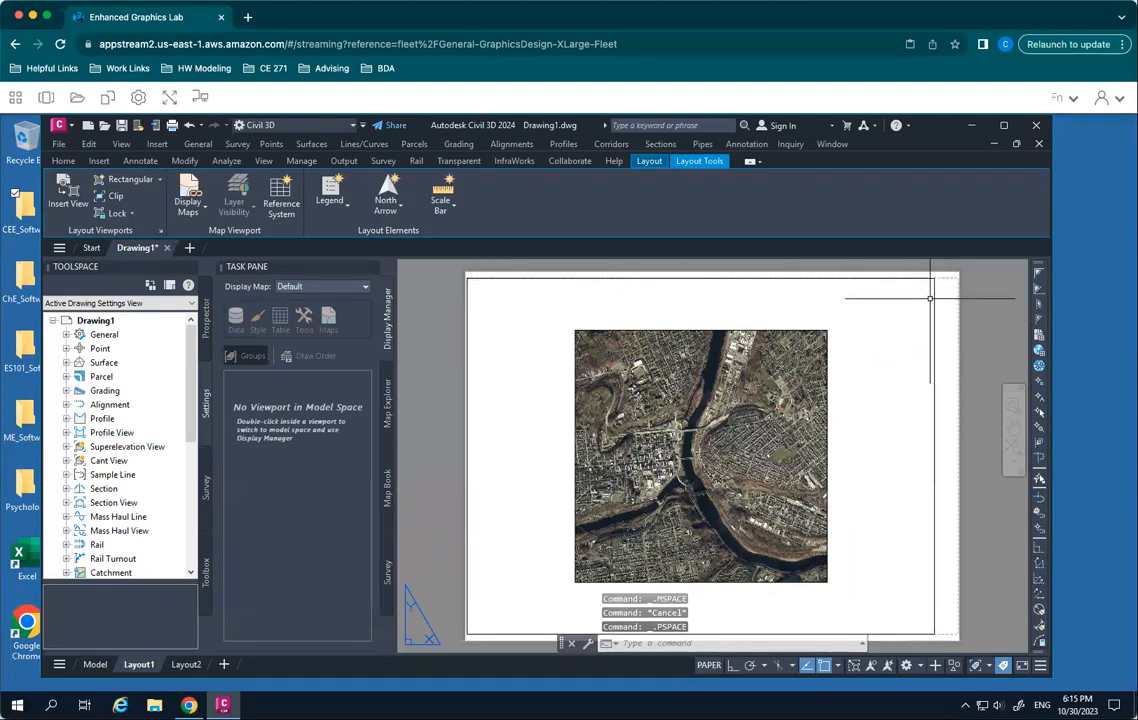
- Shrink the map viewport by stretching its lower-right corner upward and its upper-left corner inward, then clear the selection
click(934, 278)
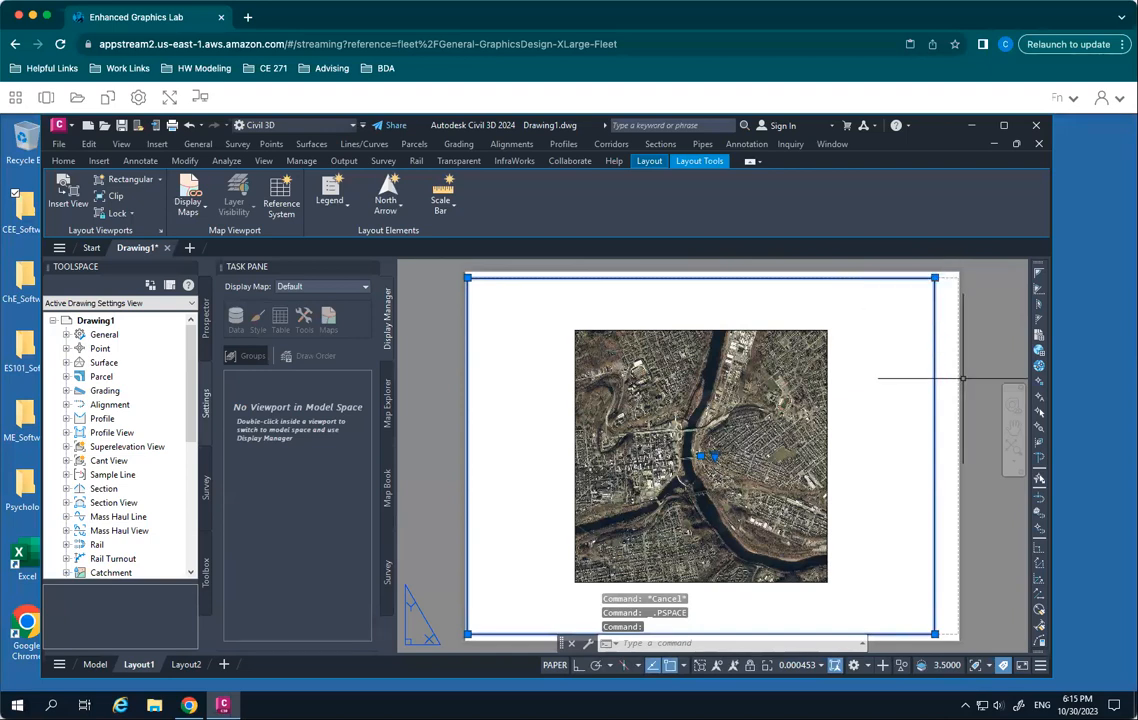
click(934, 278)
key(Escape)
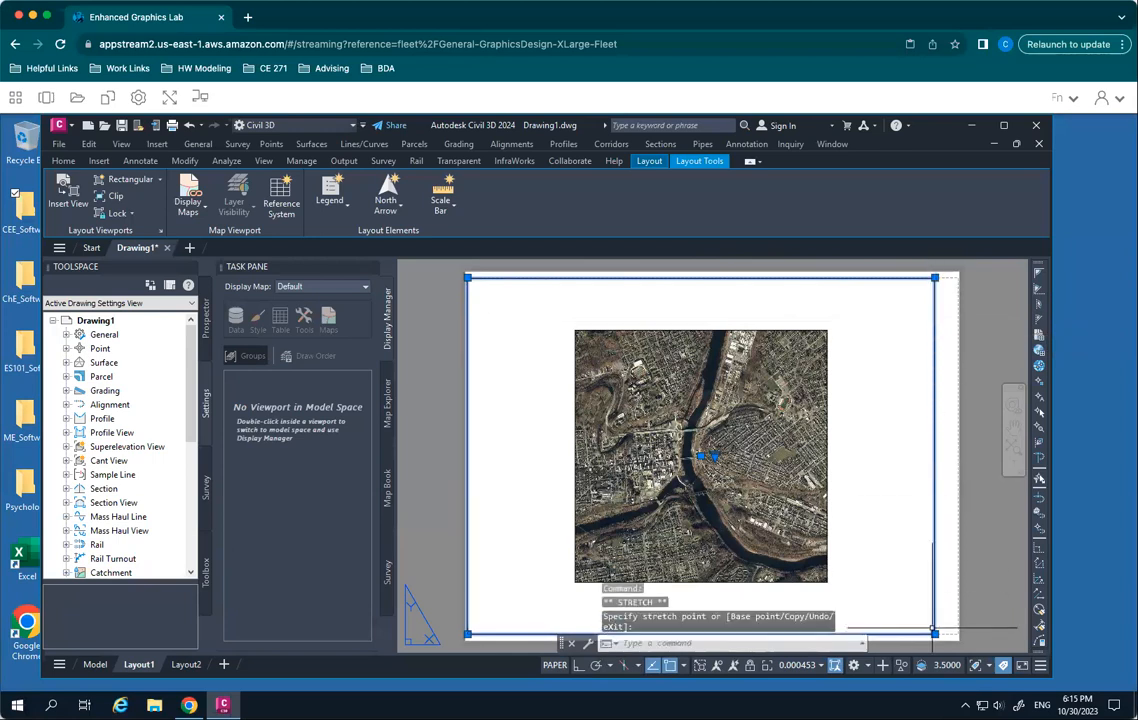
click(934, 634)
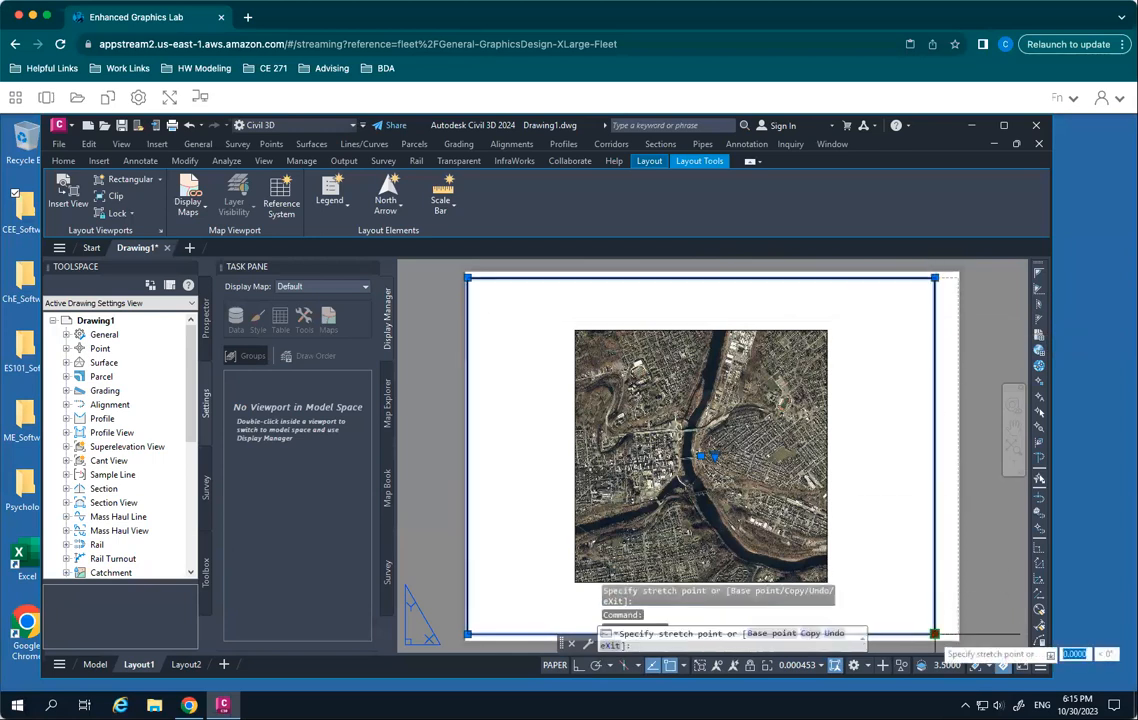
click(935, 587)
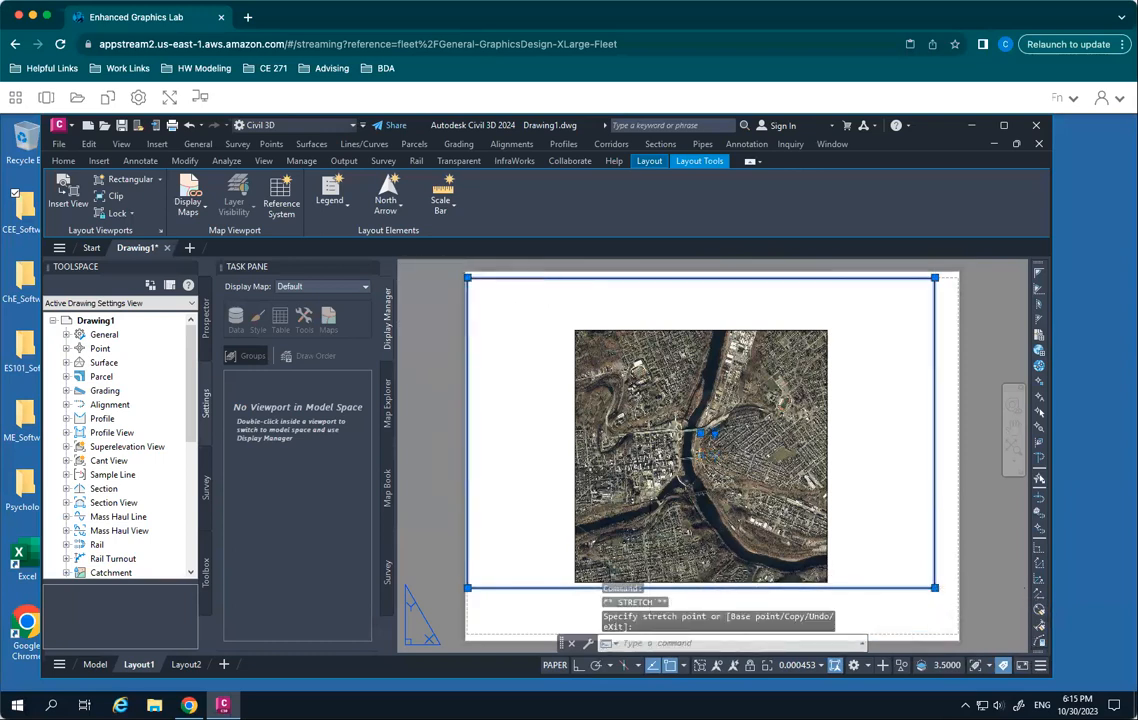
click(468, 279)
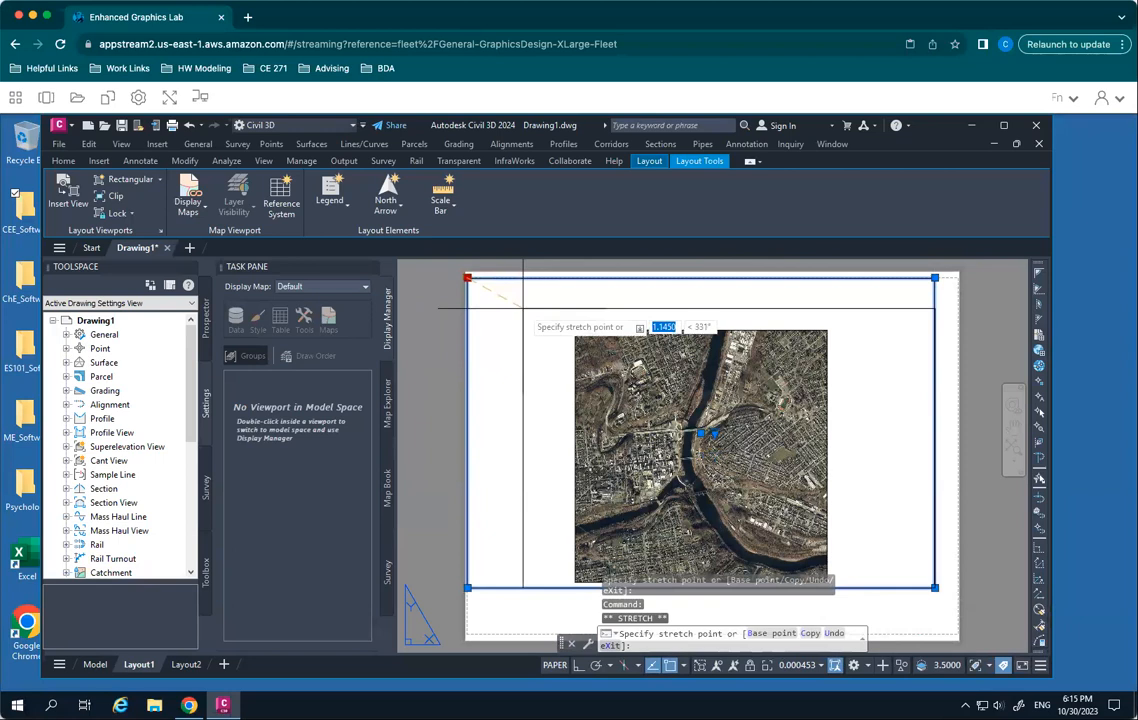
click(528, 309)
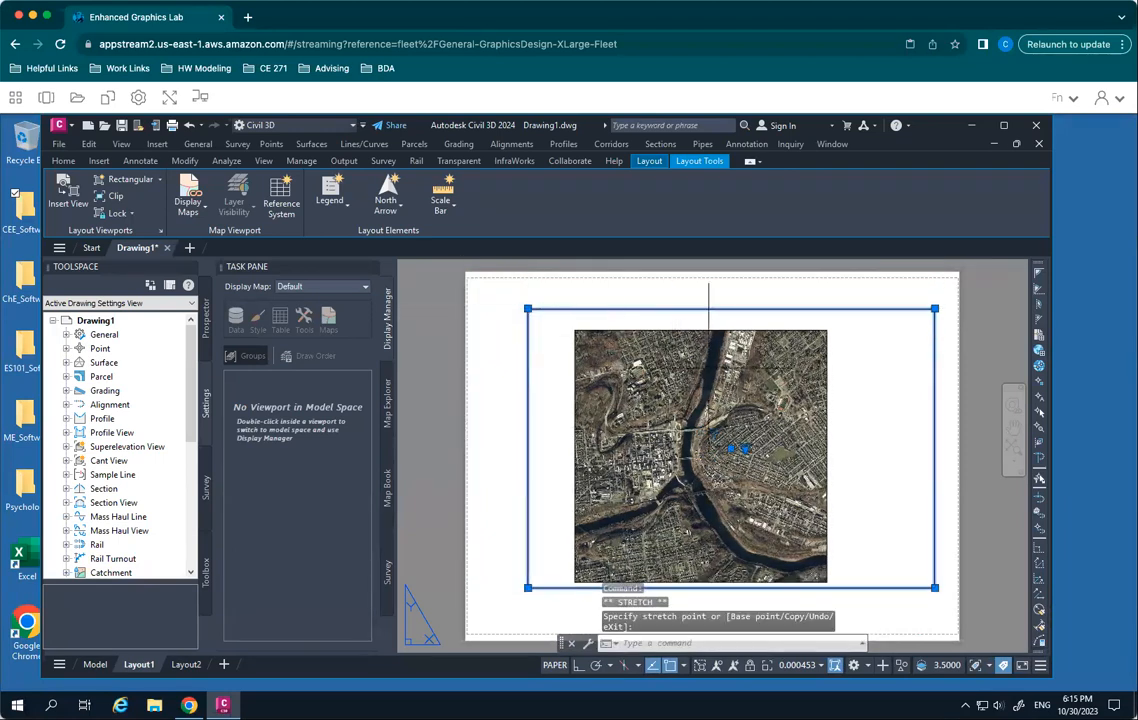
key(Escape)
- Activate the viewport, zoom in on the houses and diagonal street to a scale of about 0.03, and return to paper space
double_click(896, 417)
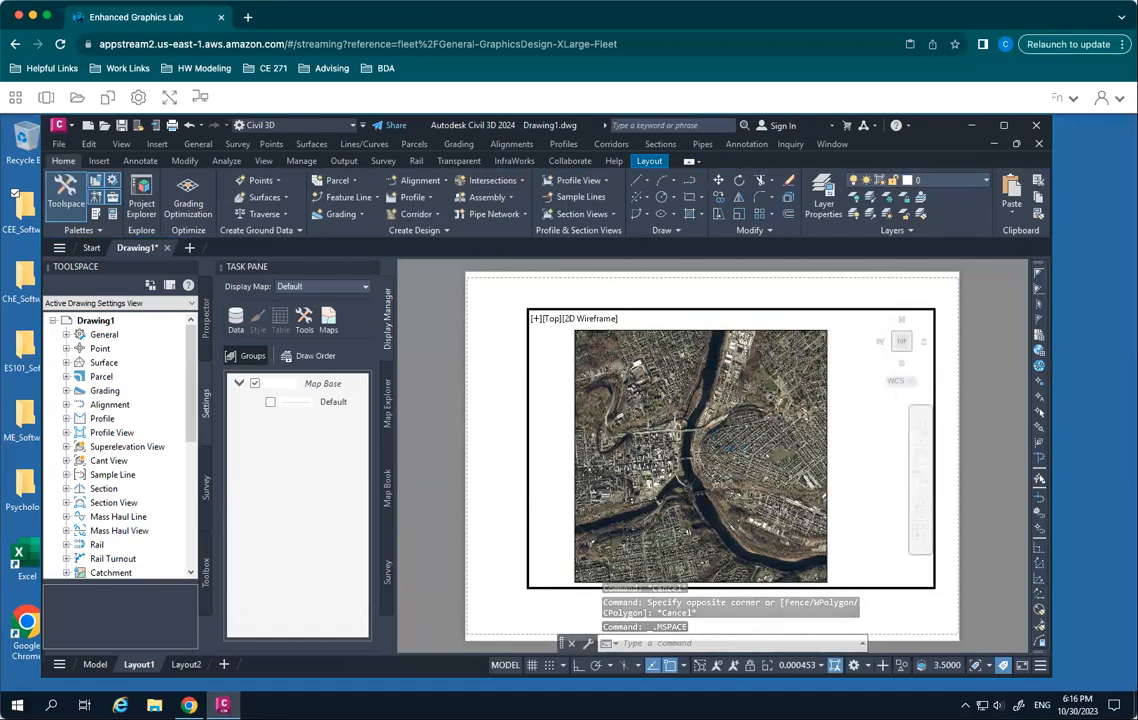
scroll(779, 441, down, 4)
scroll(779, 441, up, 20)
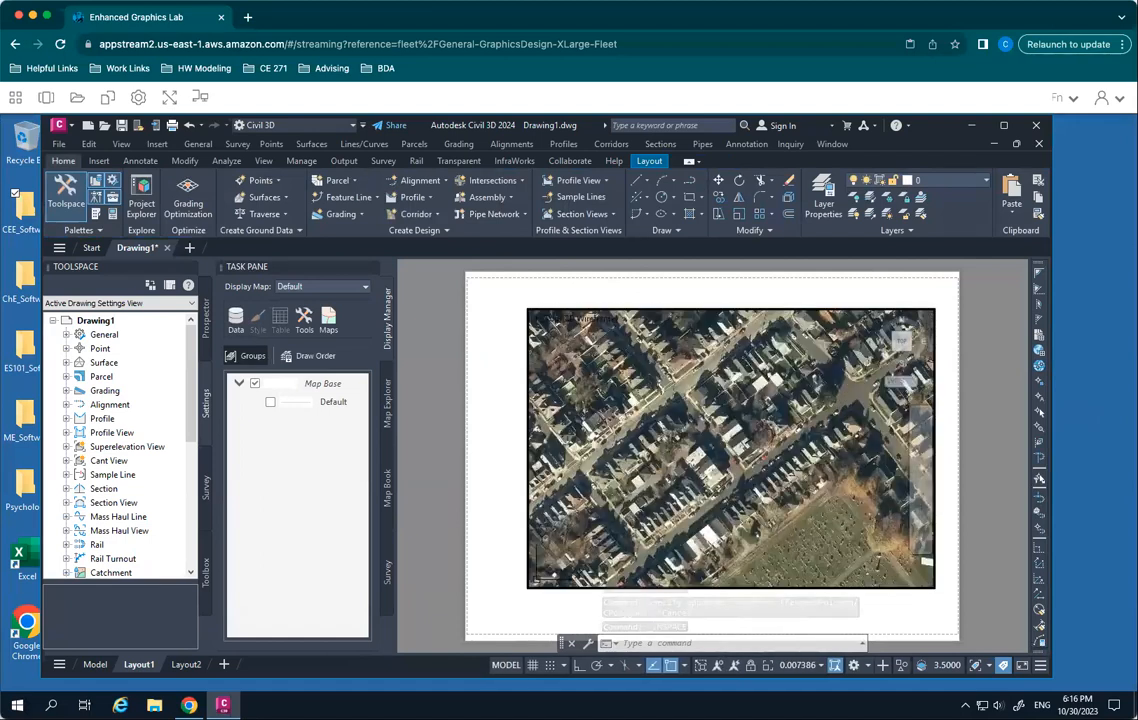
double_click(949, 413)
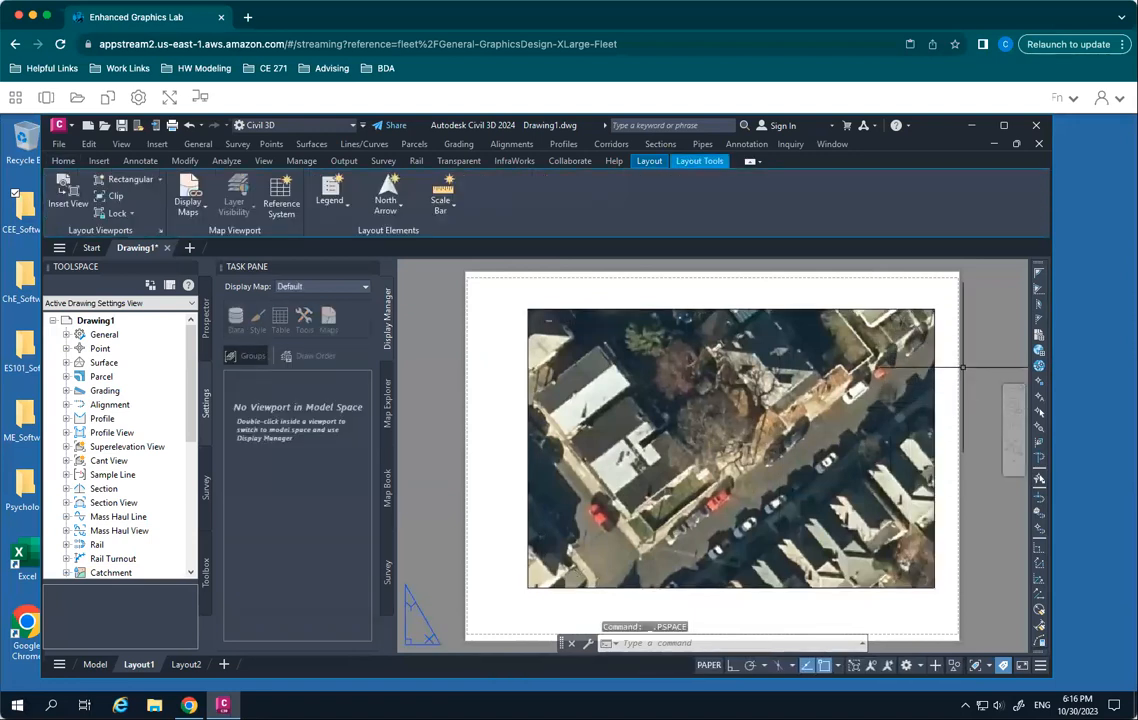
- Move the whole viewport slightly down and to the left on the sheet, then clear the selection
click(603, 309)
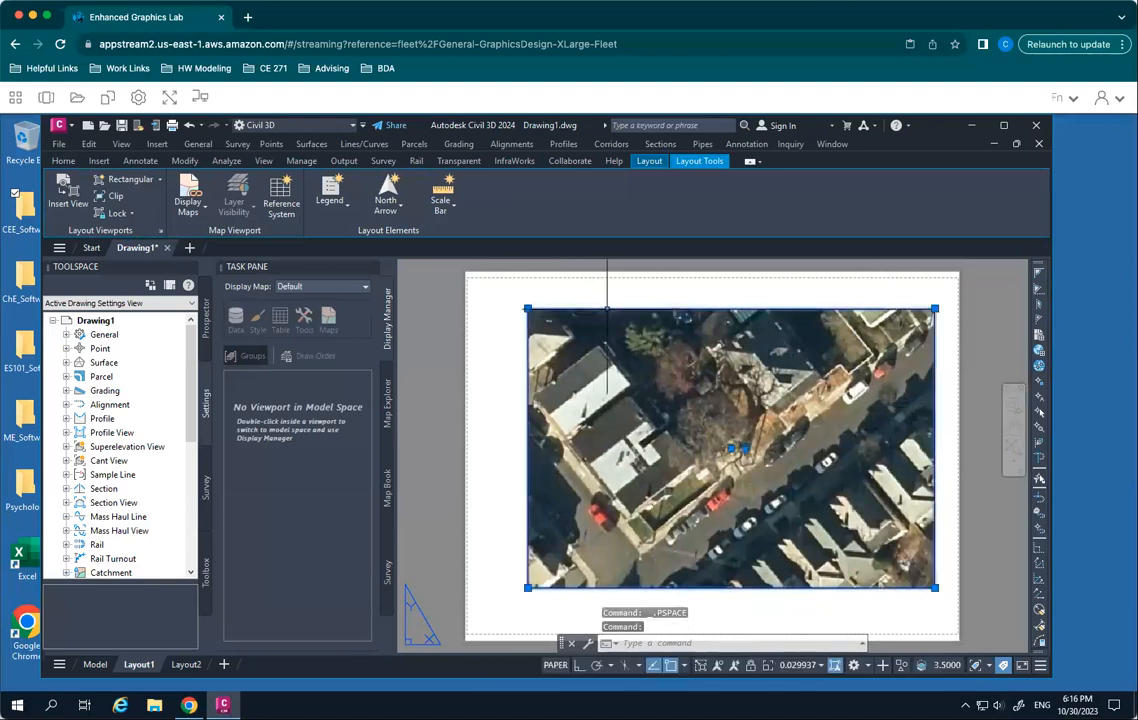
mouse_move(603, 309)
mouse_down()
mouse_move(584, 323)
mouse_move(593, 316)
mouse_move(603, 331)
mouse_up()
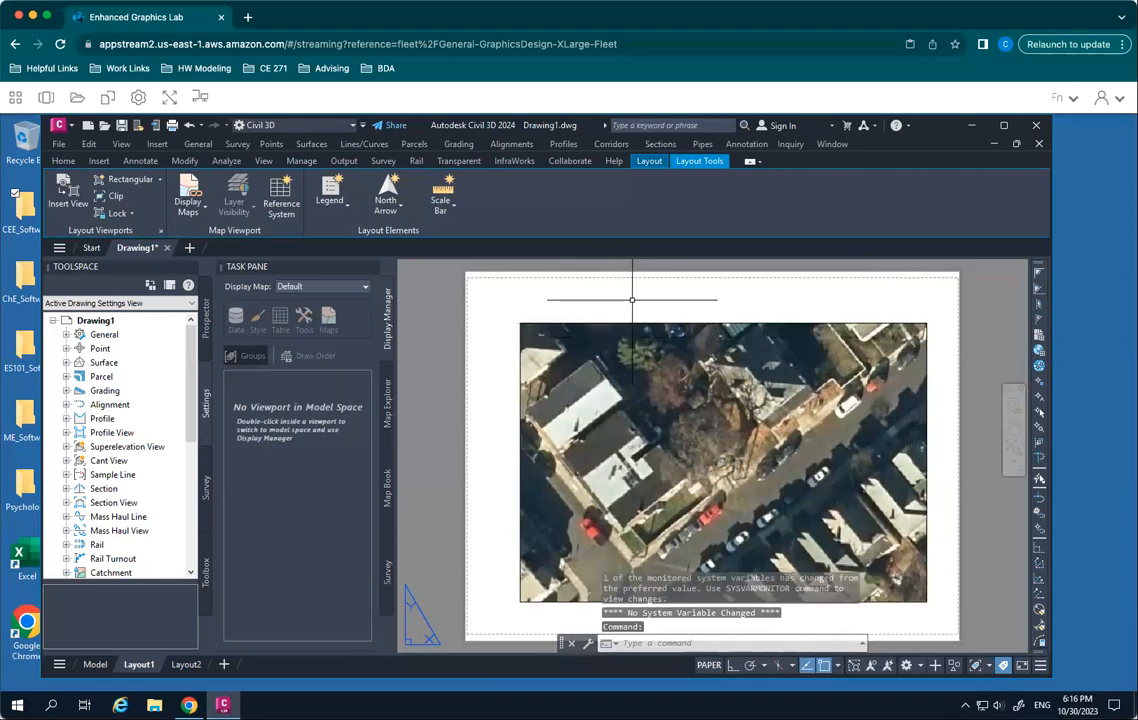
key(Escape)
click(605, 298)
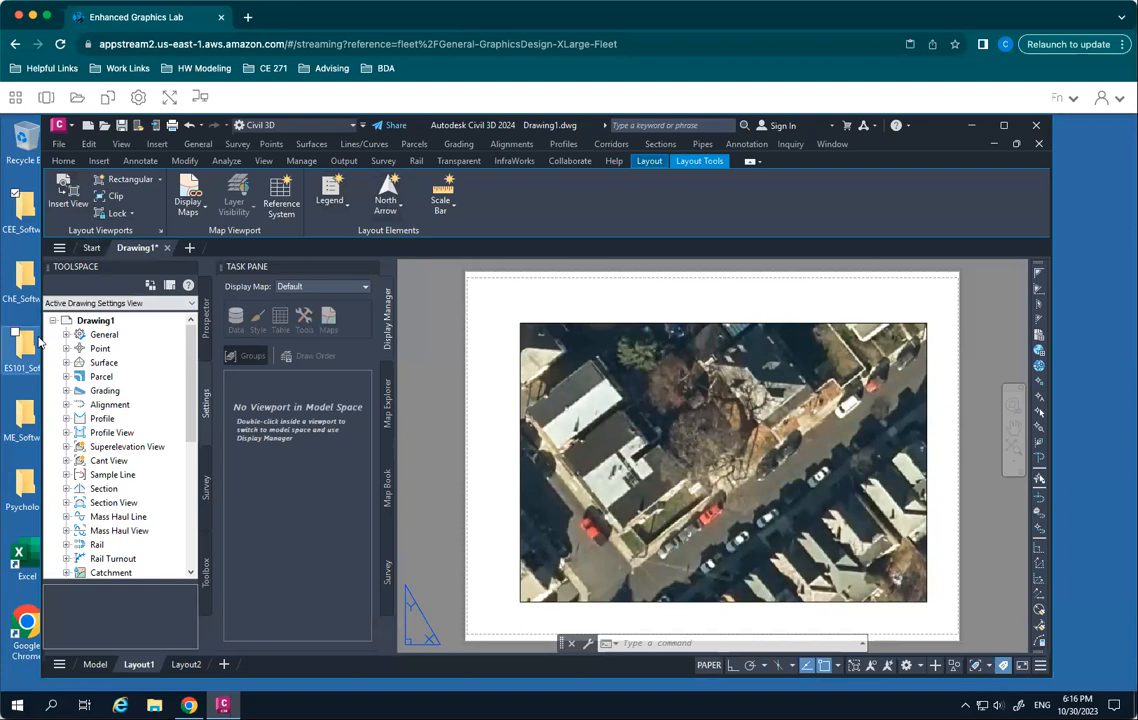
- Open the external references list with XREF, place it over the sheet, and view the attached aerial image's details
click(62, 160)
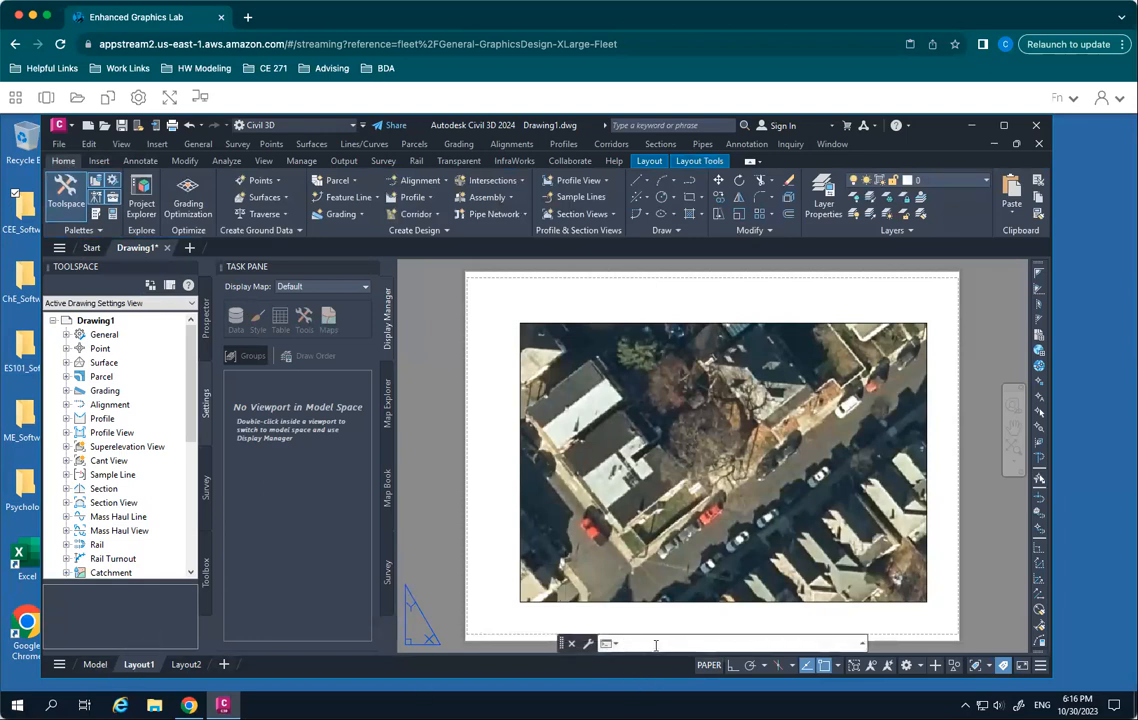
text(xre)
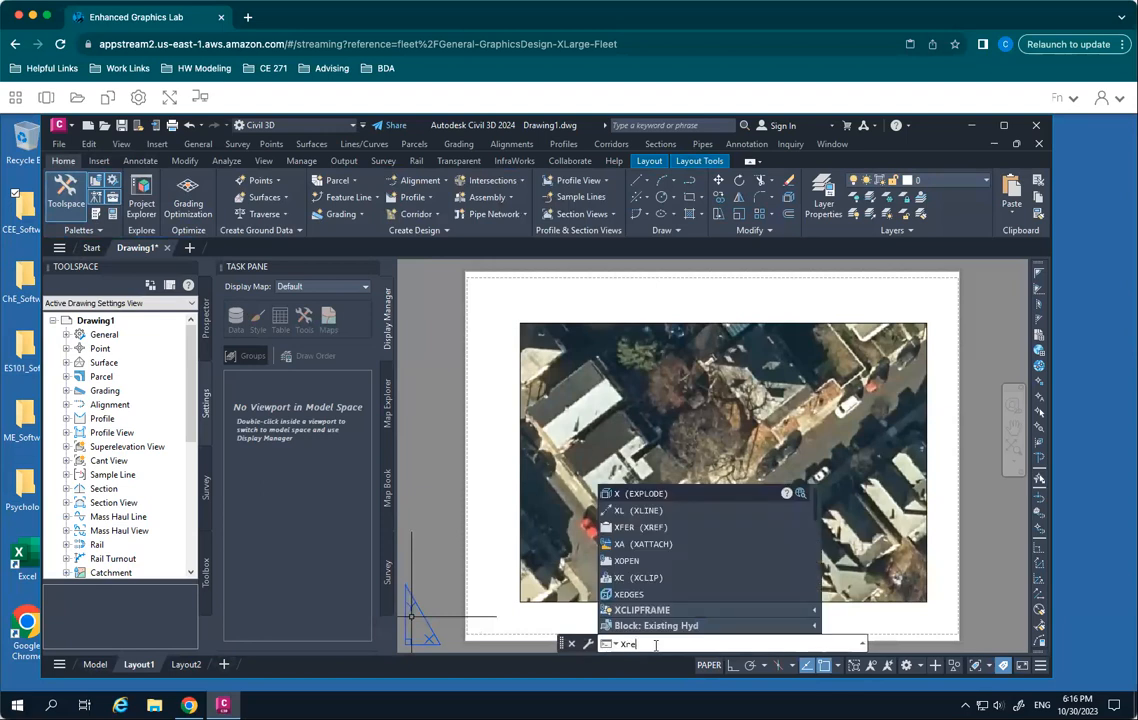
text(f)
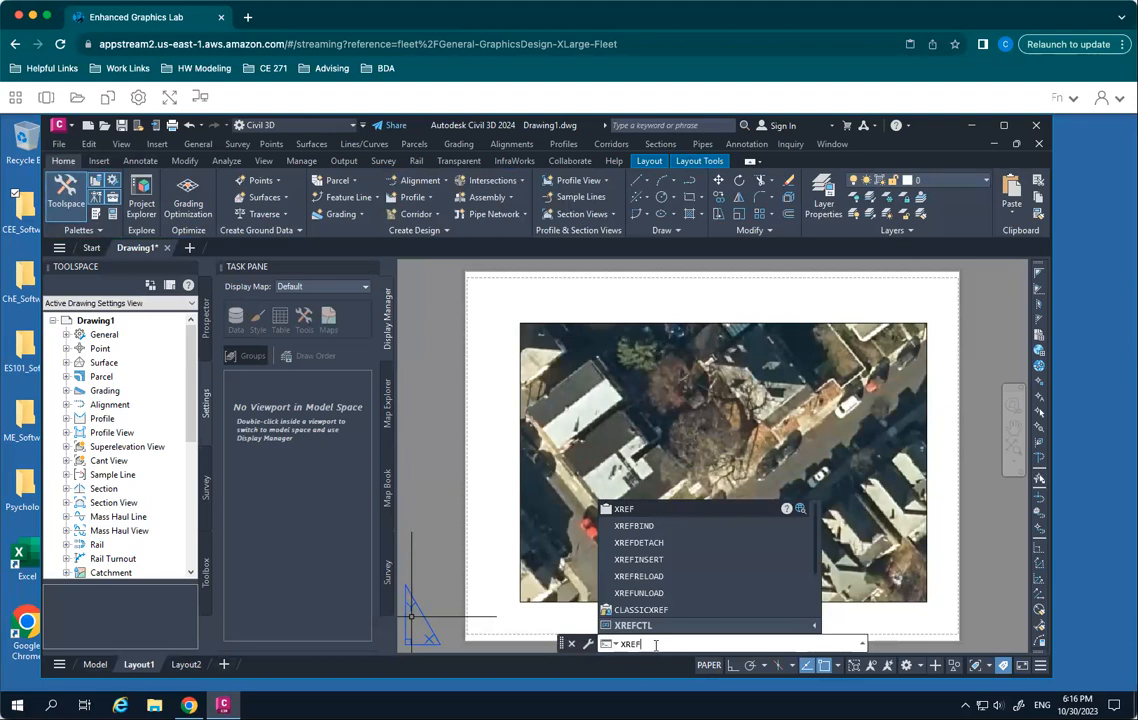
key(Return)
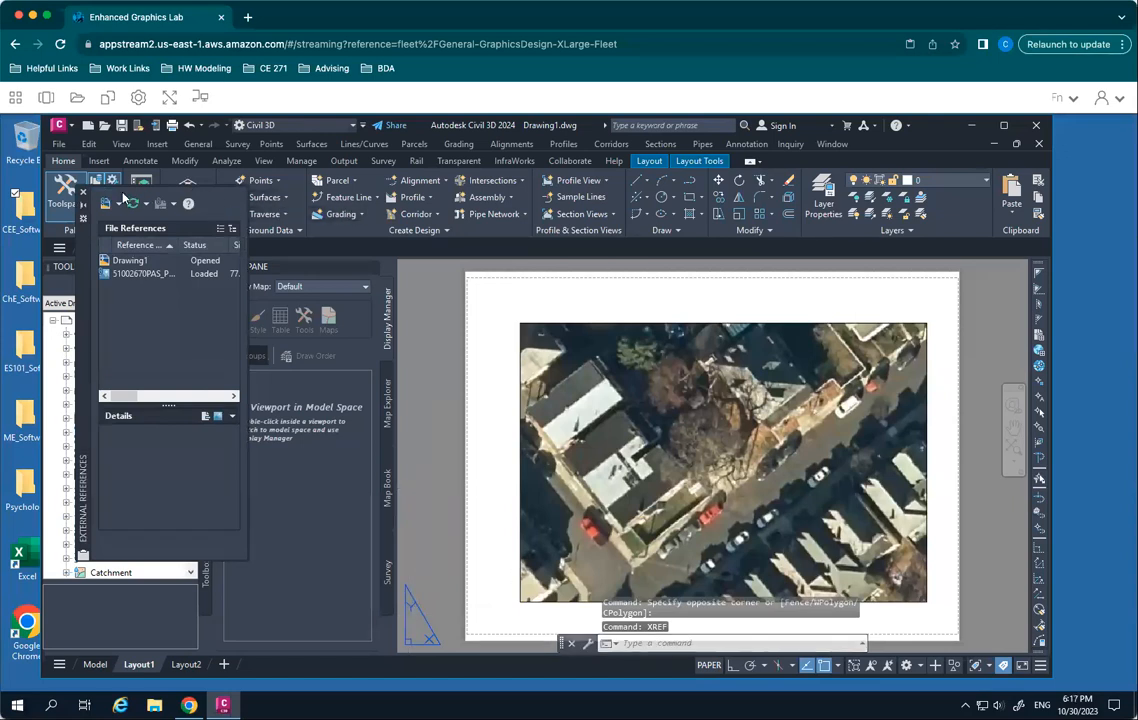
mouse_move(72, 207)
mouse_down()
mouse_move(185, 215)
mouse_move(520, 321)
mouse_move(469, 333)
mouse_up()
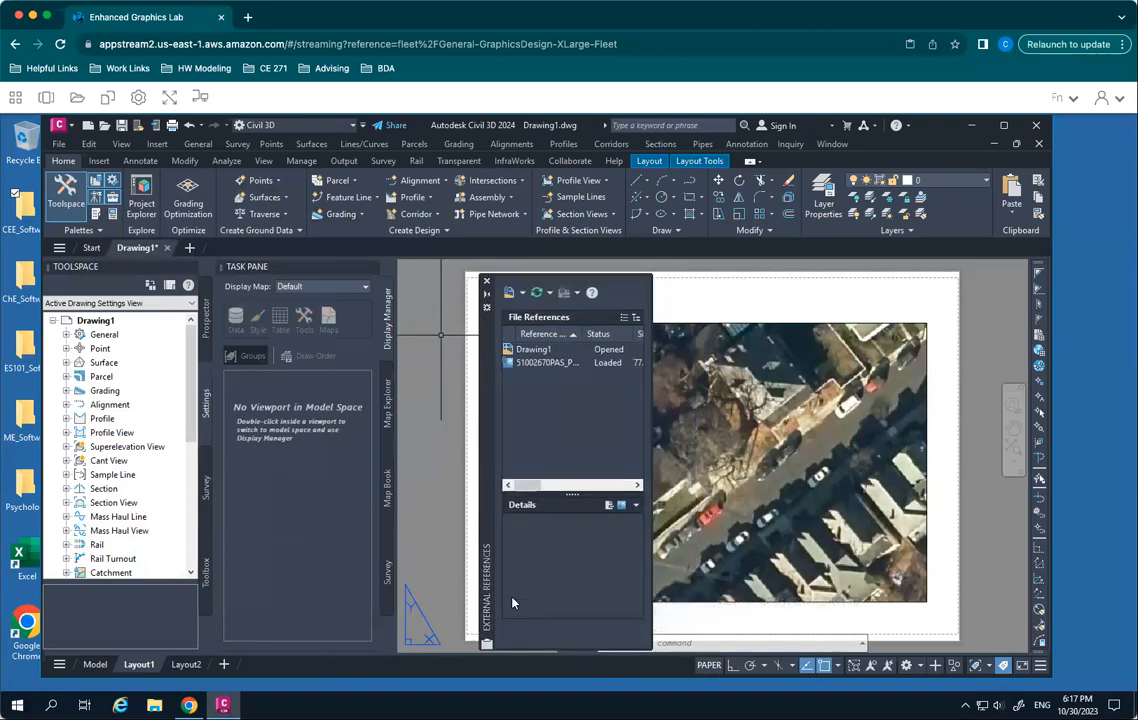
click(548, 364)
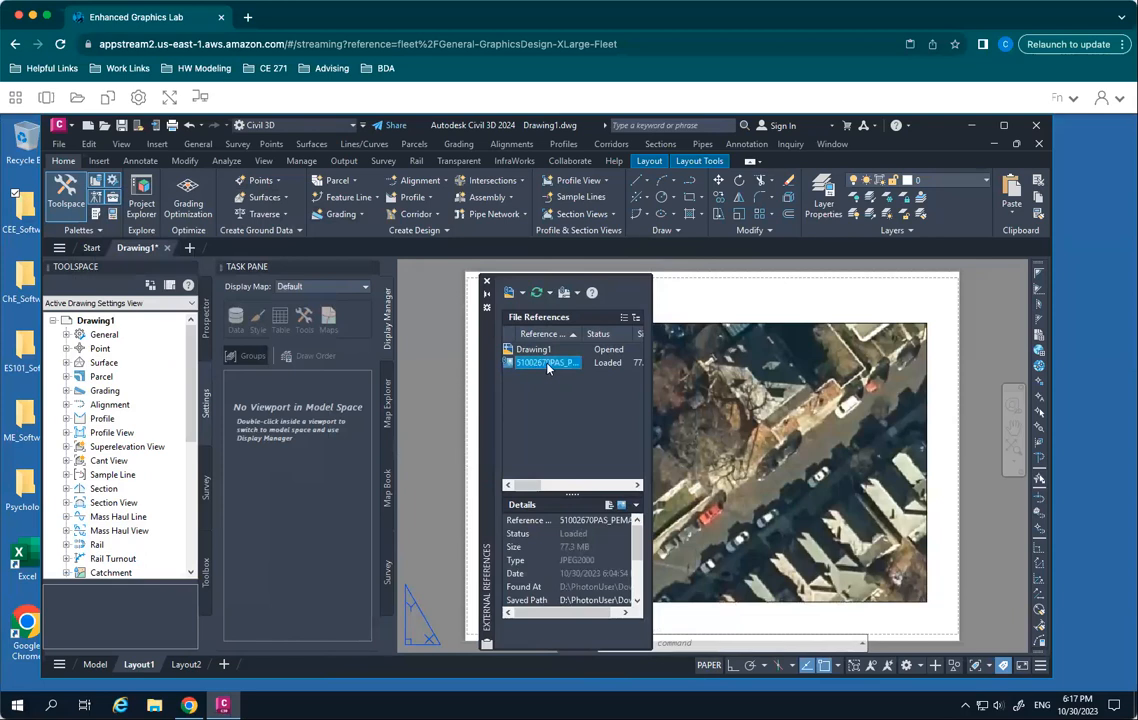
click(544, 397)
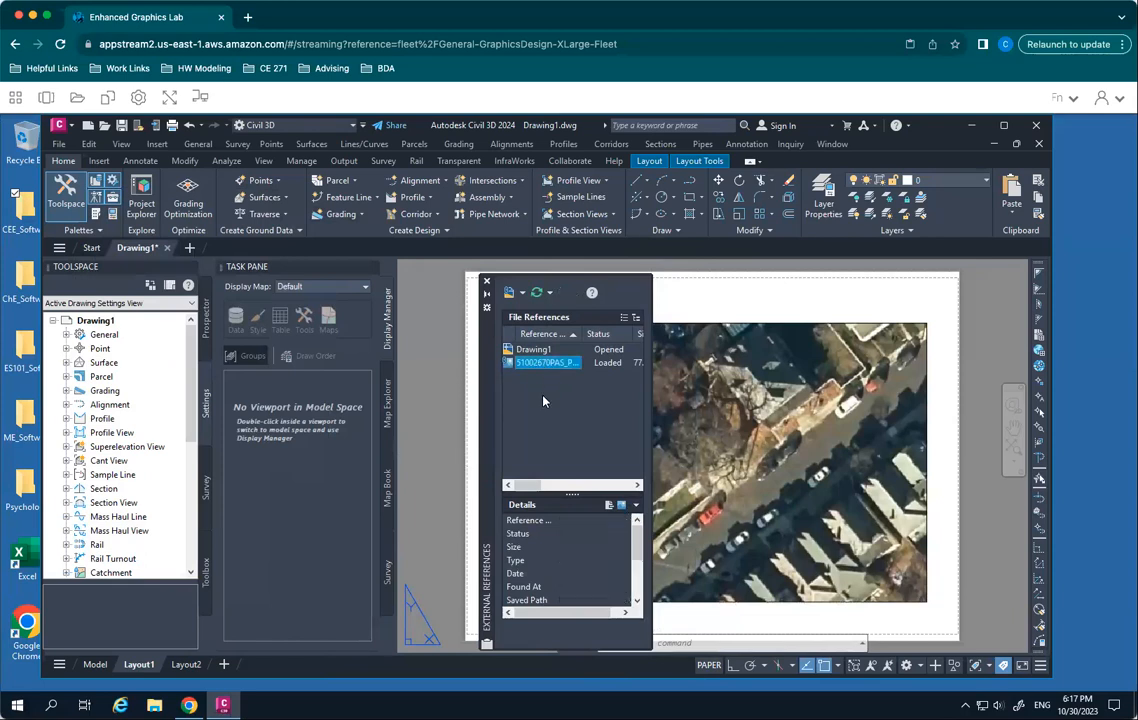
- Choose the title block drawing in the Downloads folder under This PC as the DWG external reference to attach
click(523, 293)
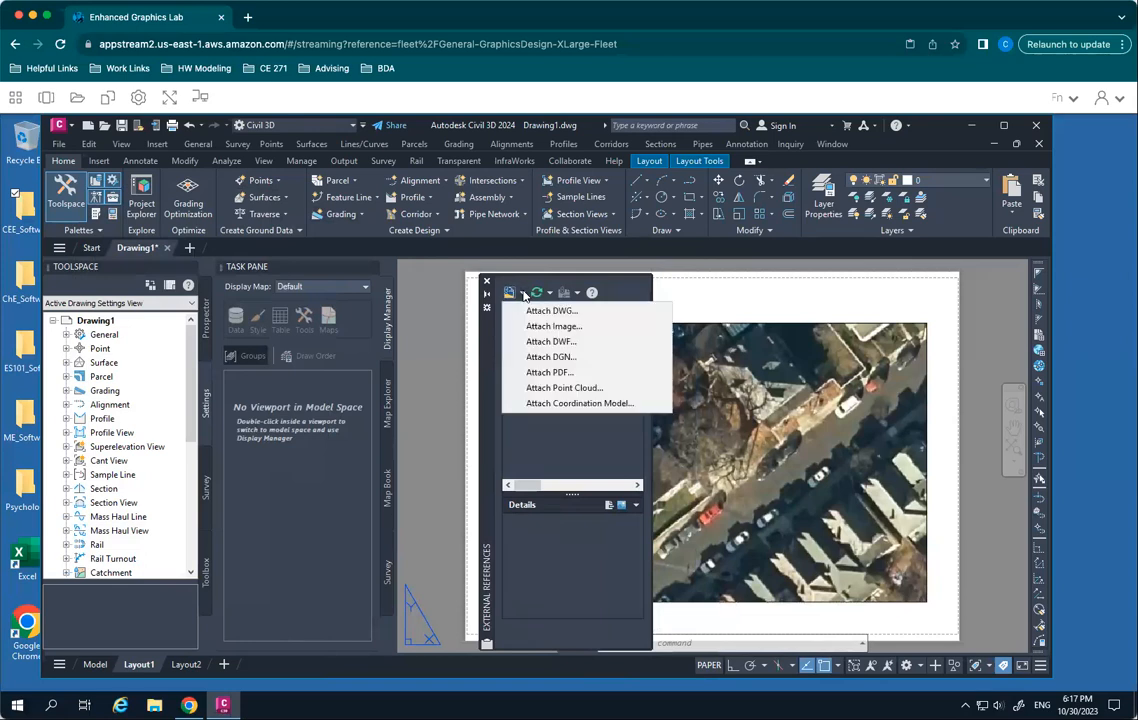
click(551, 311)
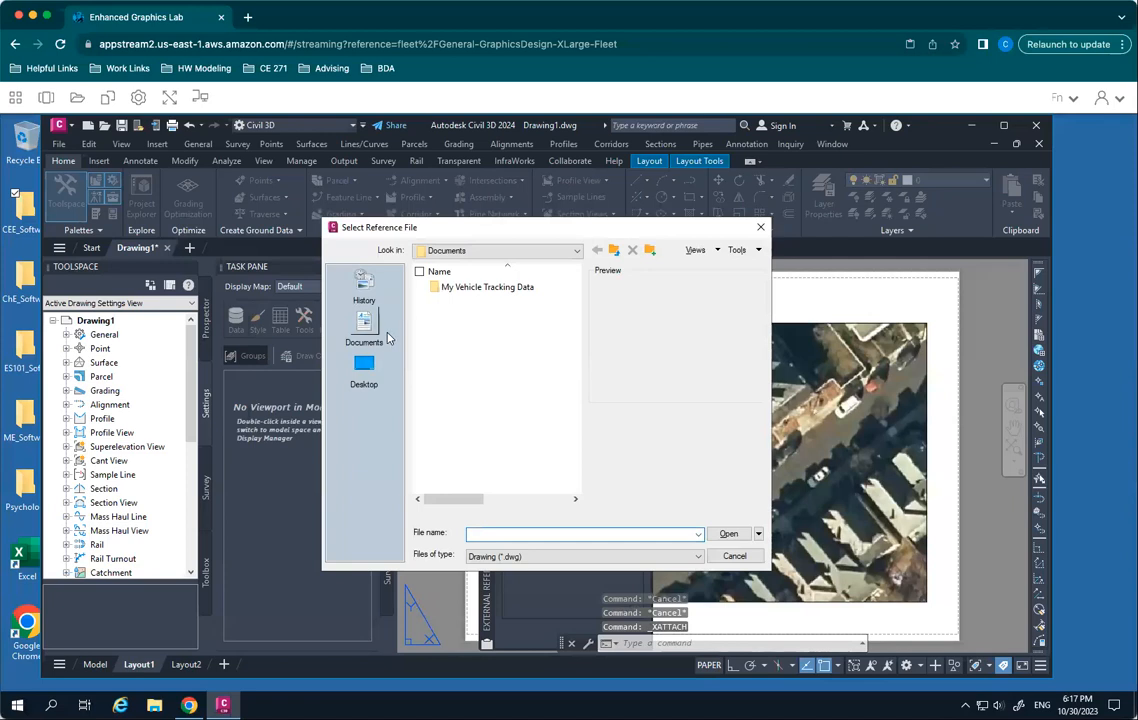
click(364, 372)
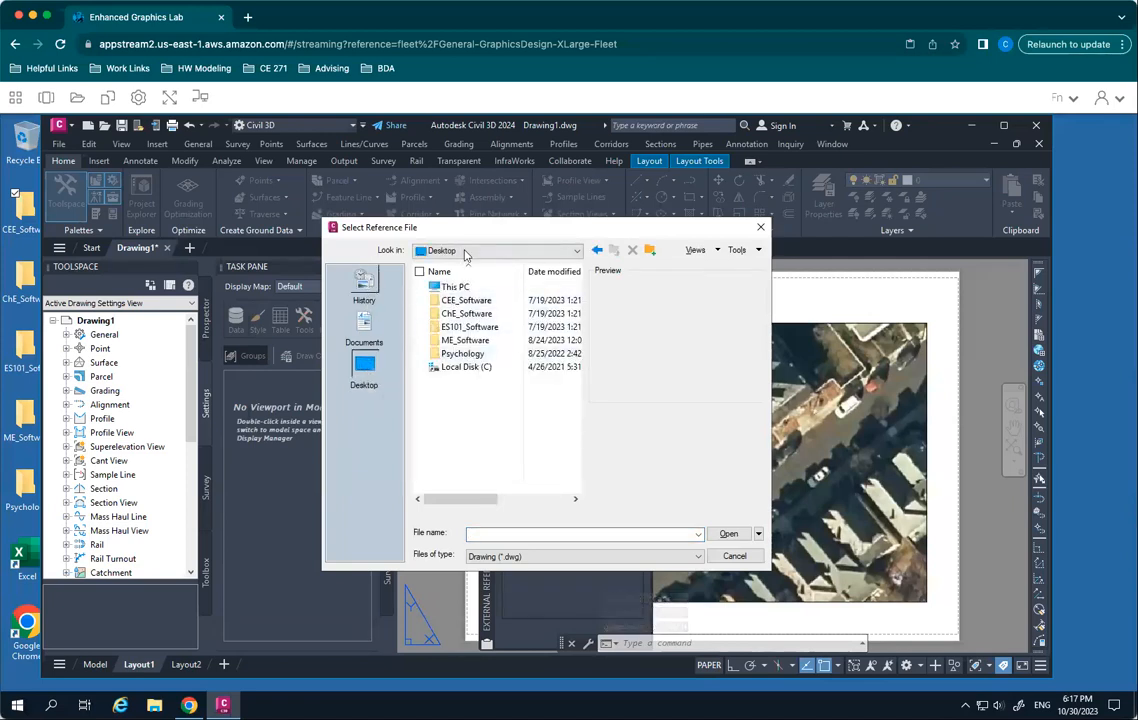
click(465, 252)
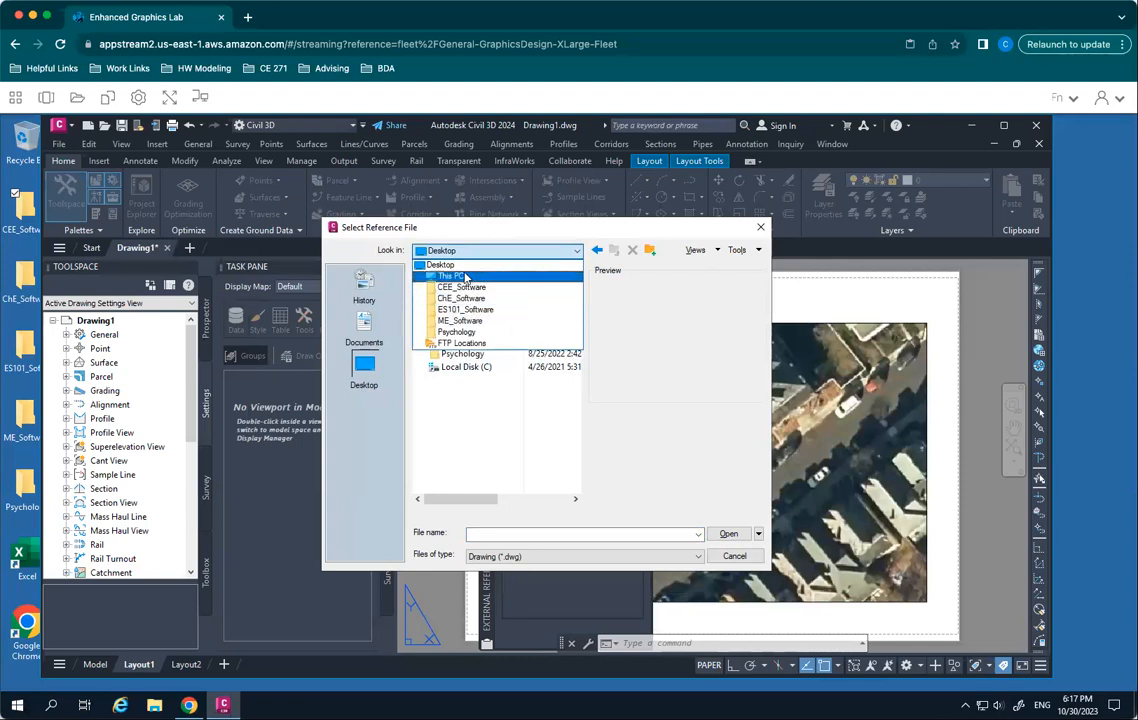
click(465, 277)
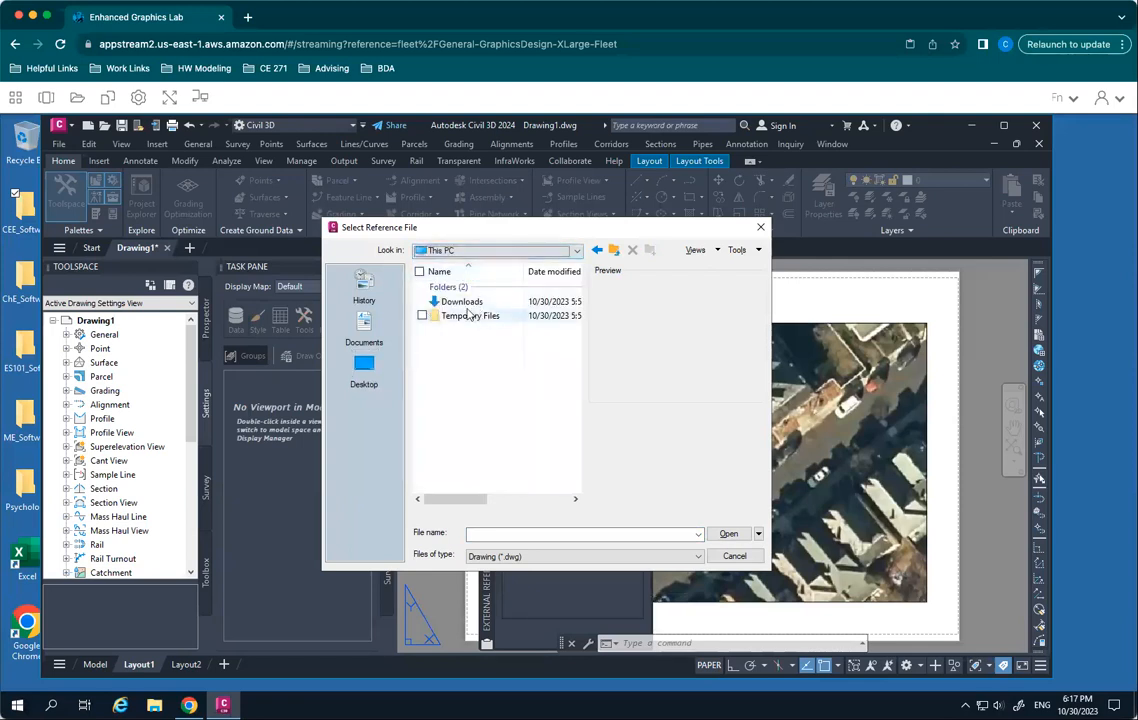
double_click(462, 301)
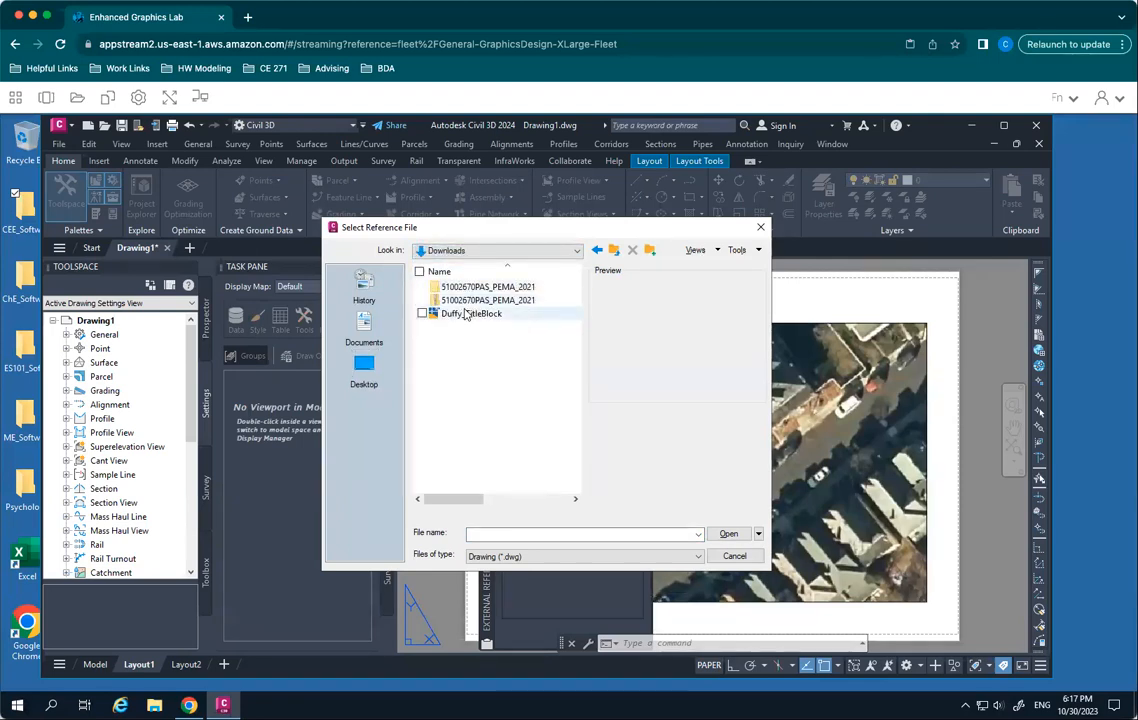
click(463, 316)
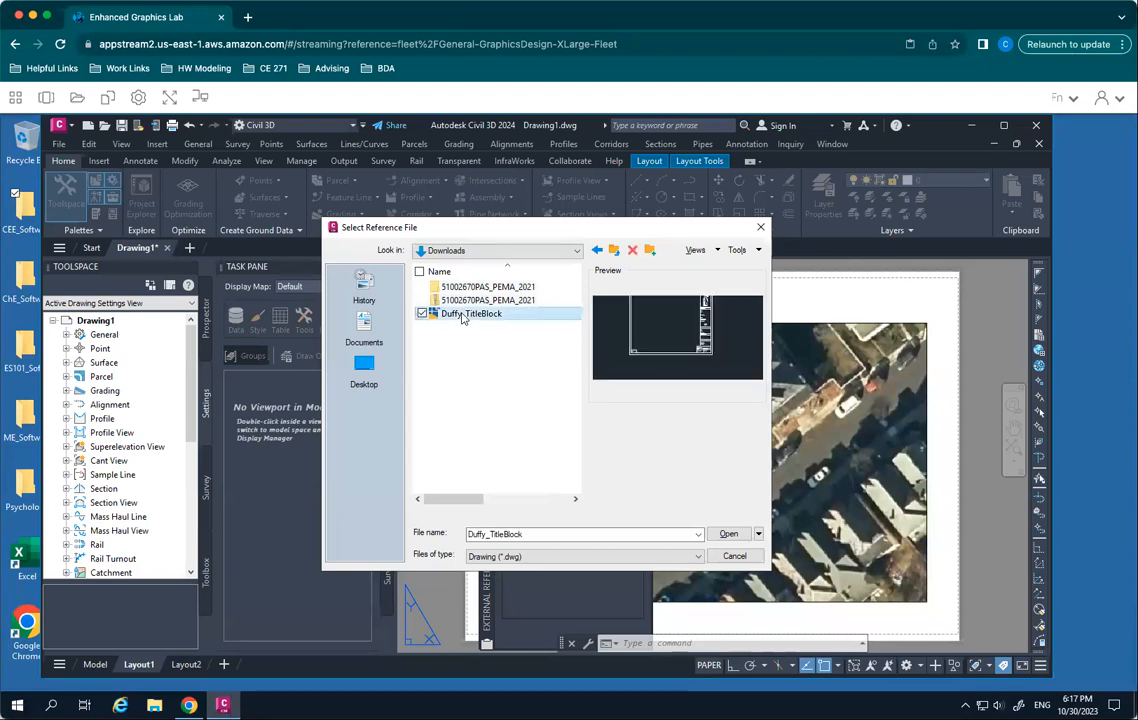
click(729, 534)
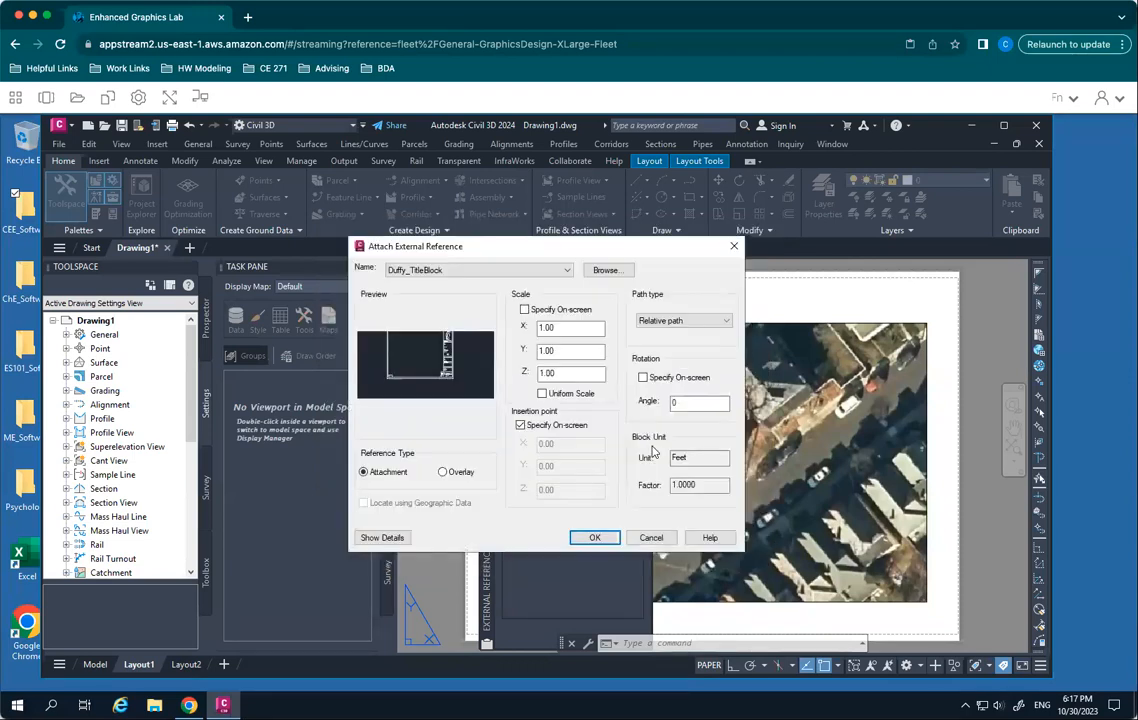
- Attach the title block with its scale and insertion point specified on-screen, inserting it at the sheet's lower-left corner, and close the external references list
drag(493, 250, 748, 258)
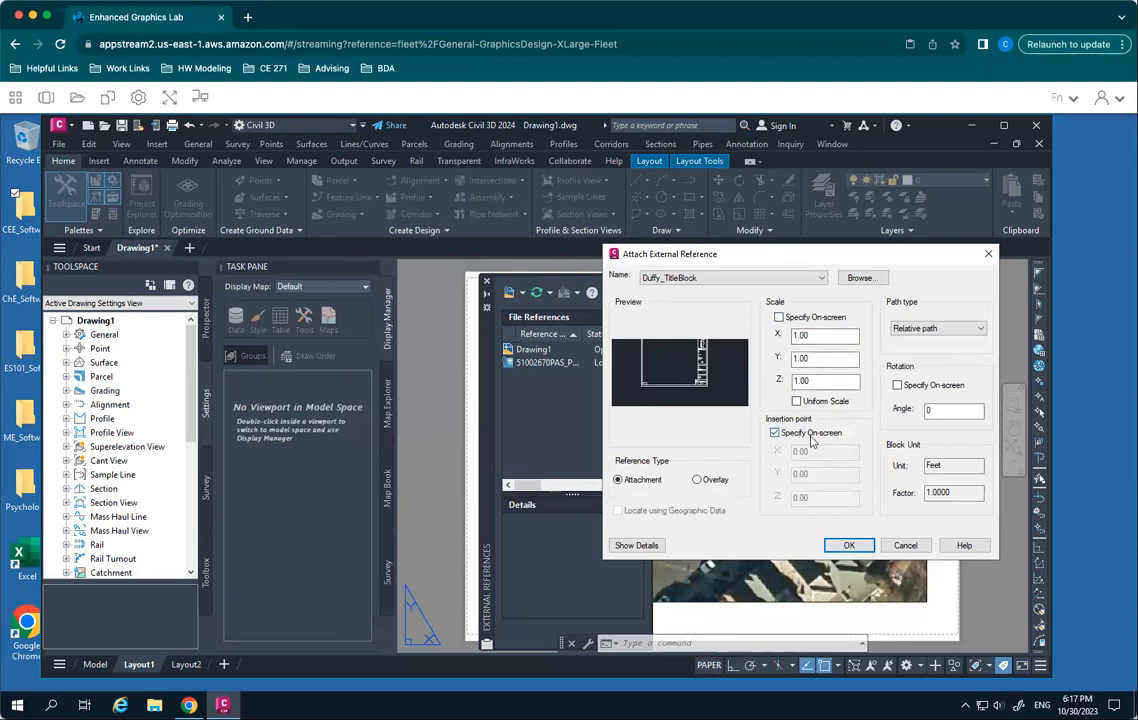
click(780, 318)
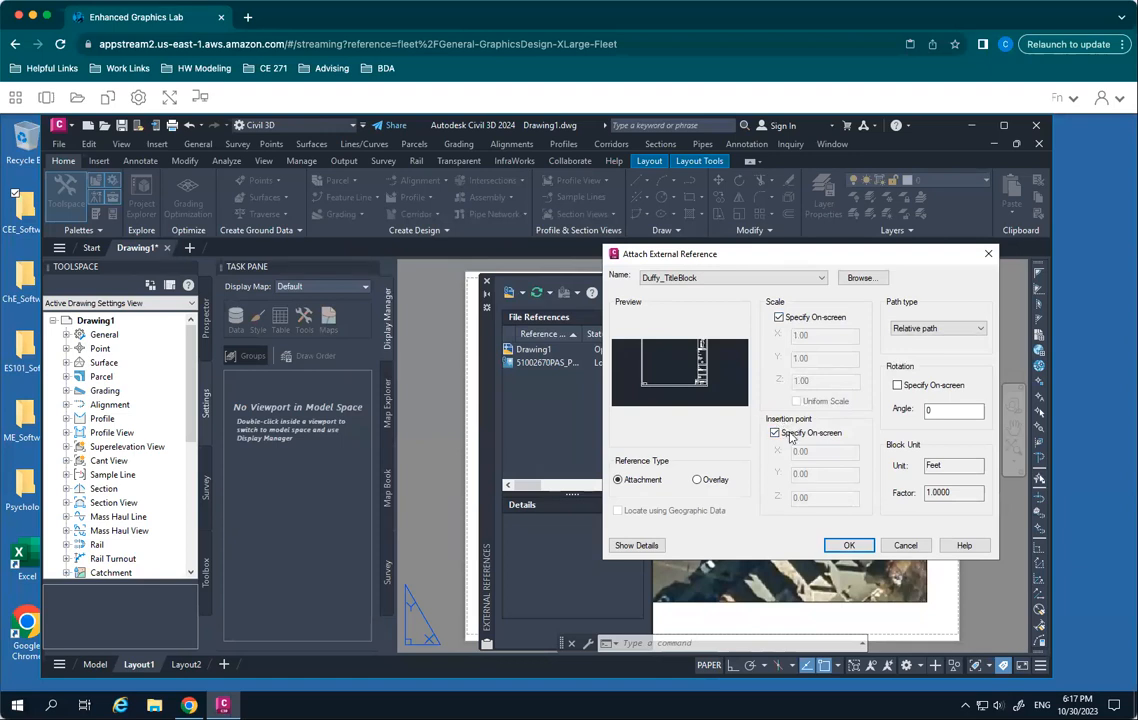
click(849, 546)
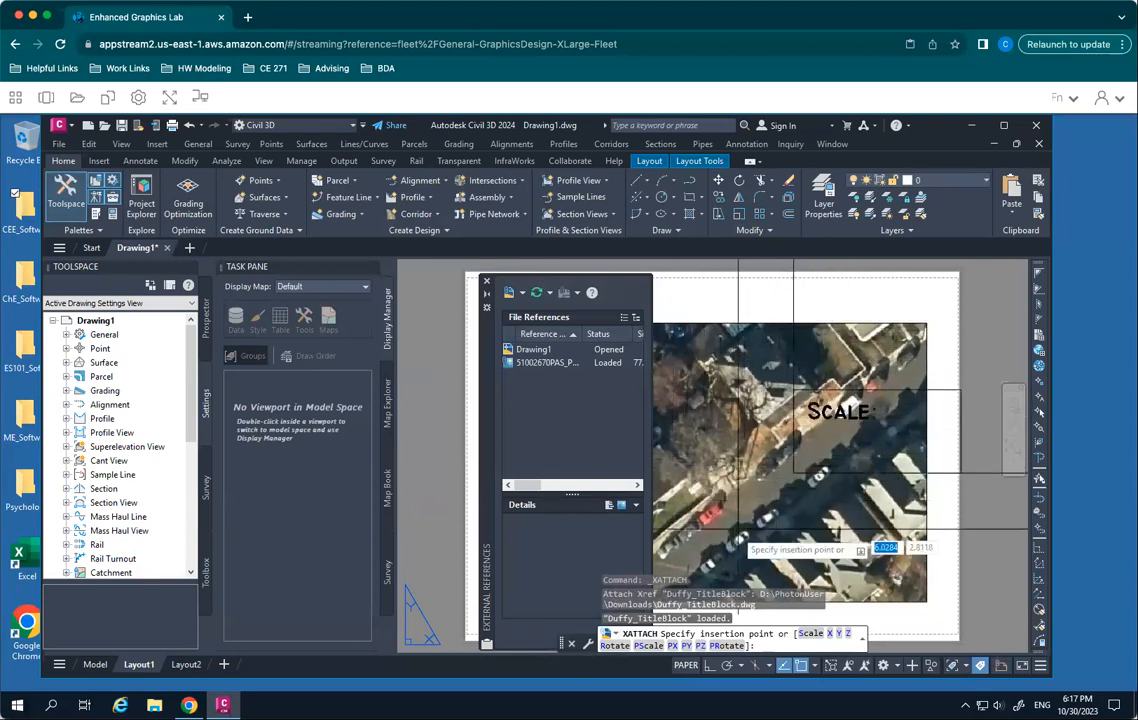
click(487, 284)
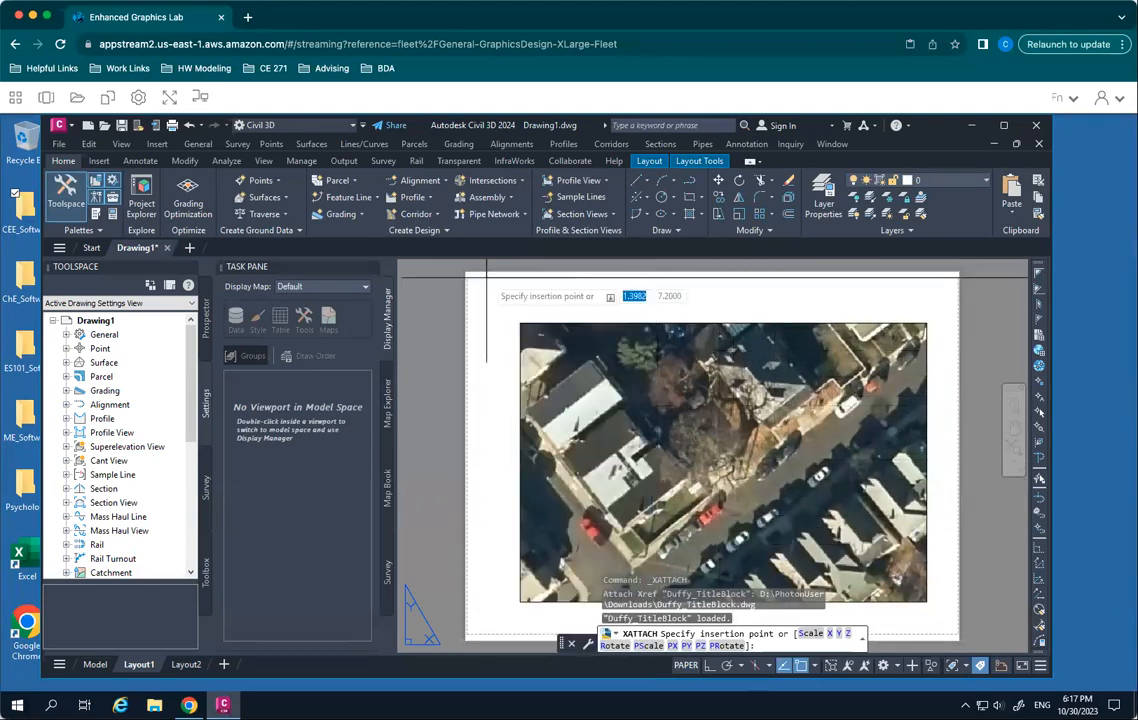
click(472, 636)
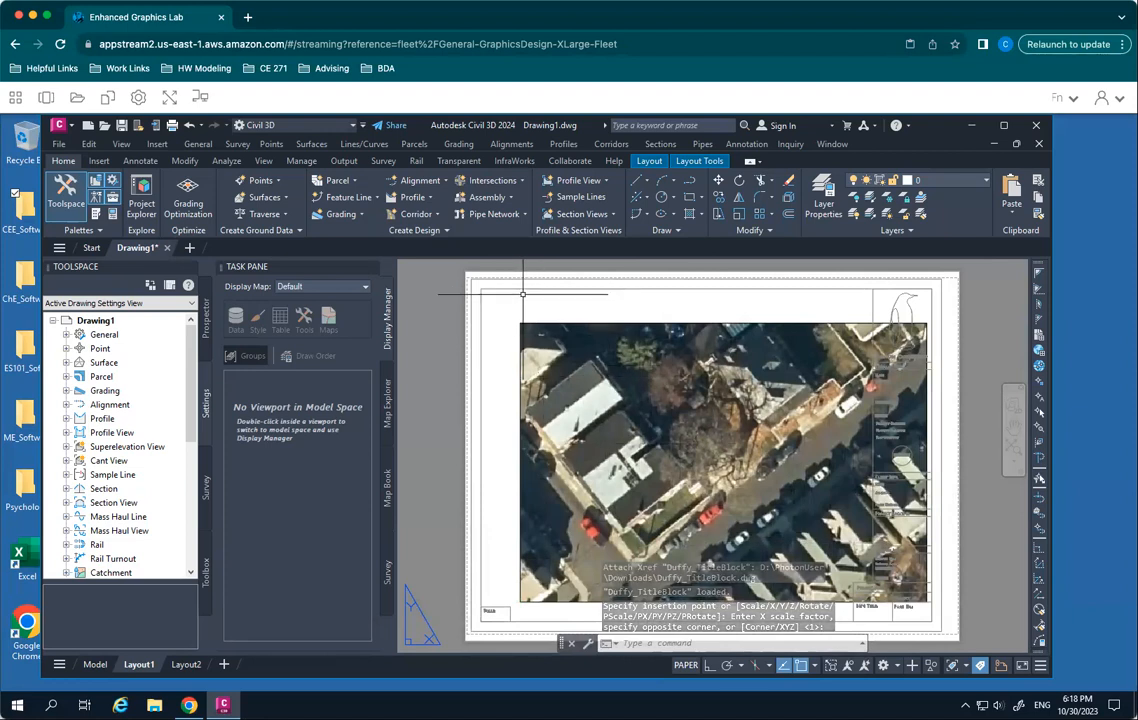
key(Escape)
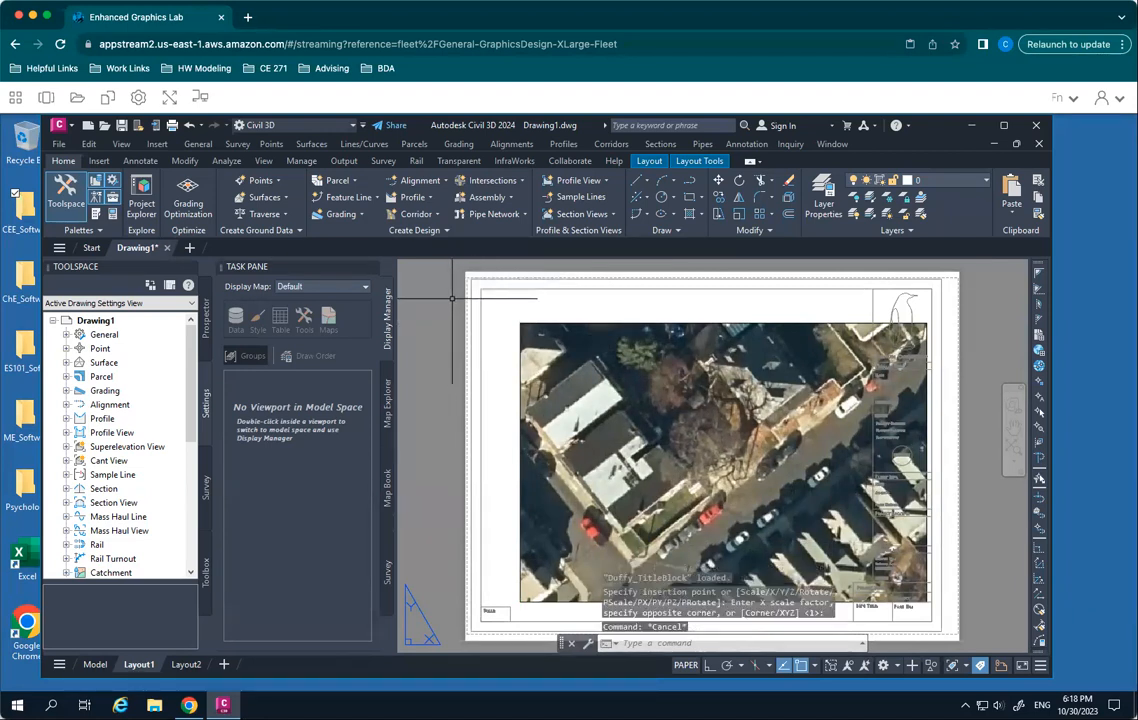
- Select the inserted title block to check that it behaves as a single external reference, and clear the selection
click(492, 281)
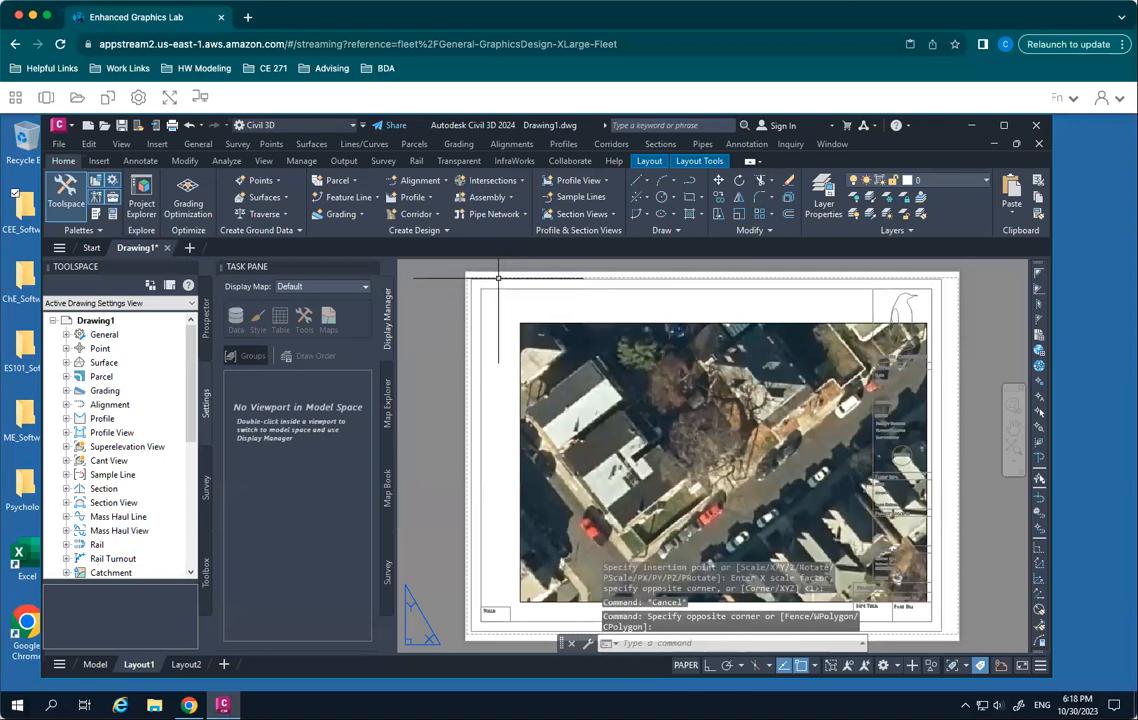
click(487, 289)
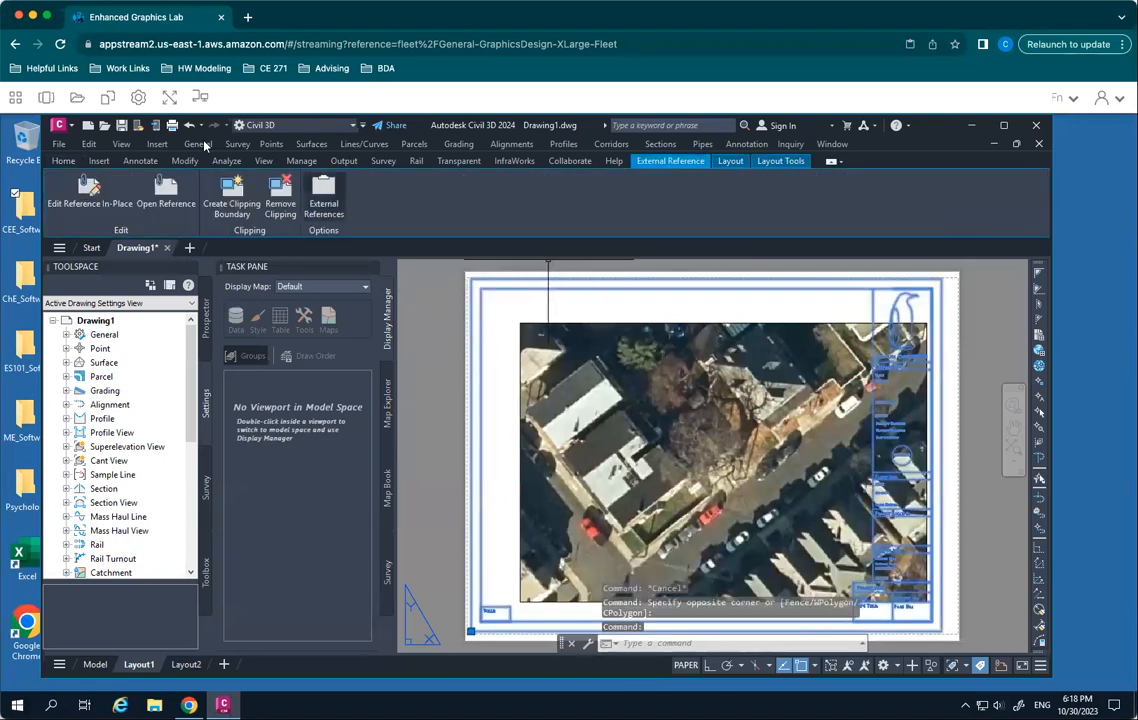
click(63, 161)
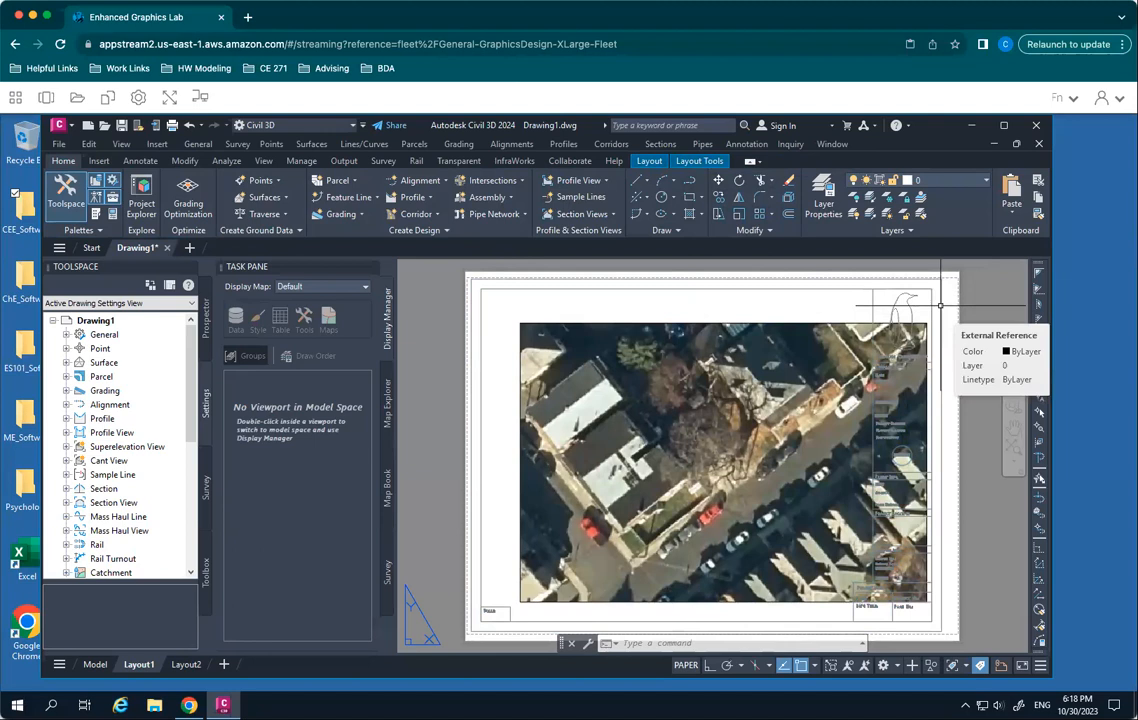
- Stretch the map viewport's upper-left and lower-right corners so it fits inside the title block's open drawing area, and clear the selection
click(721, 323)
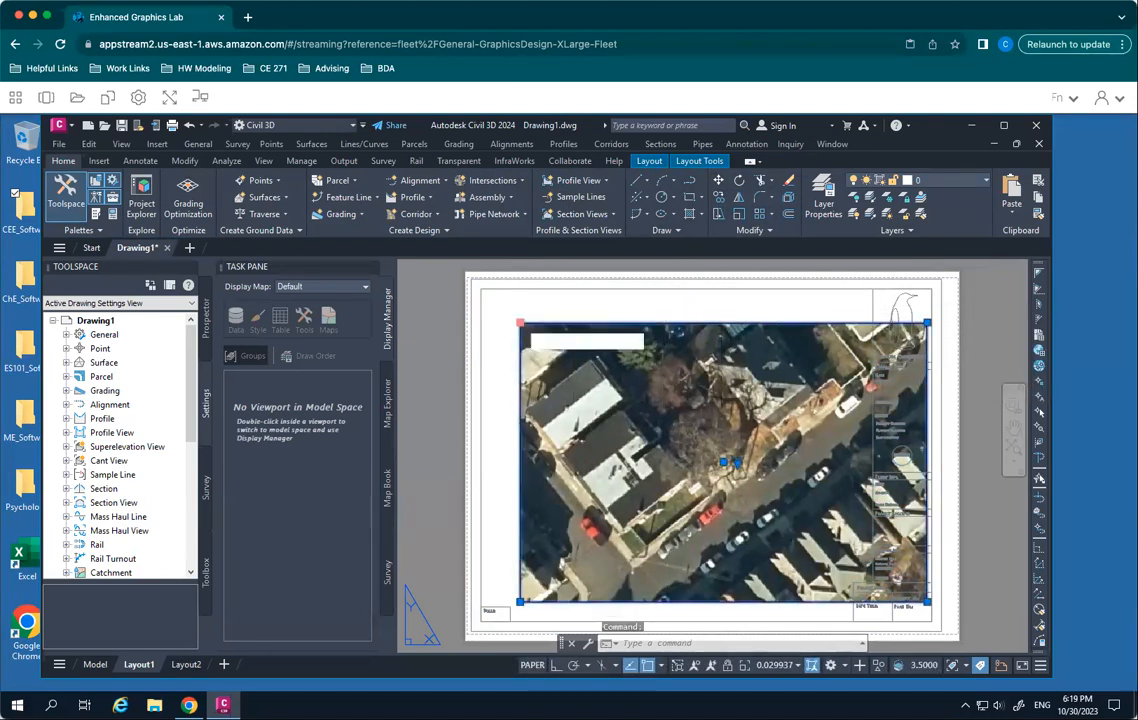
click(520, 322)
click(490, 300)
click(927, 601)
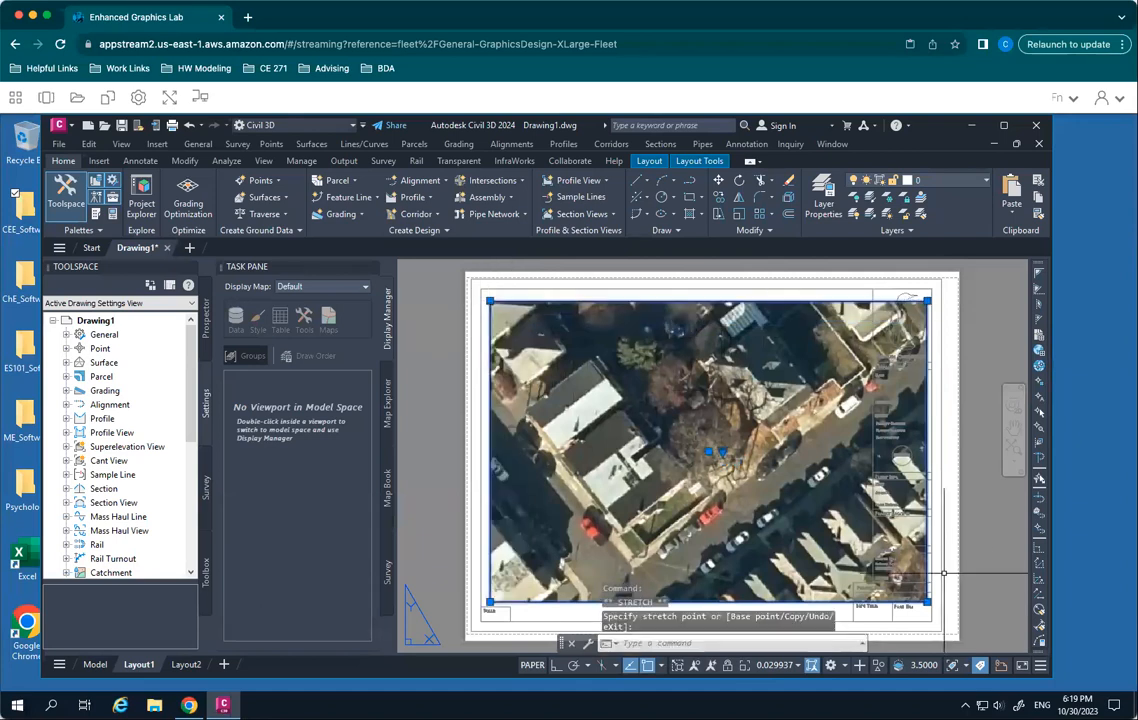
click(846, 590)
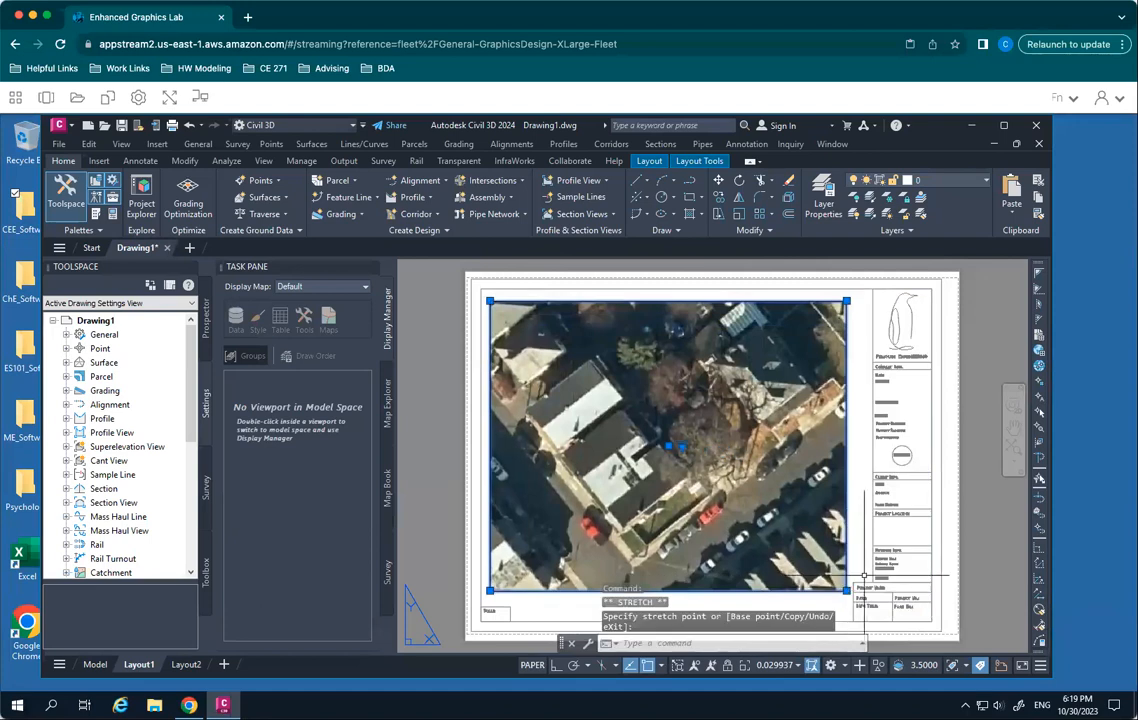
key(Escape)
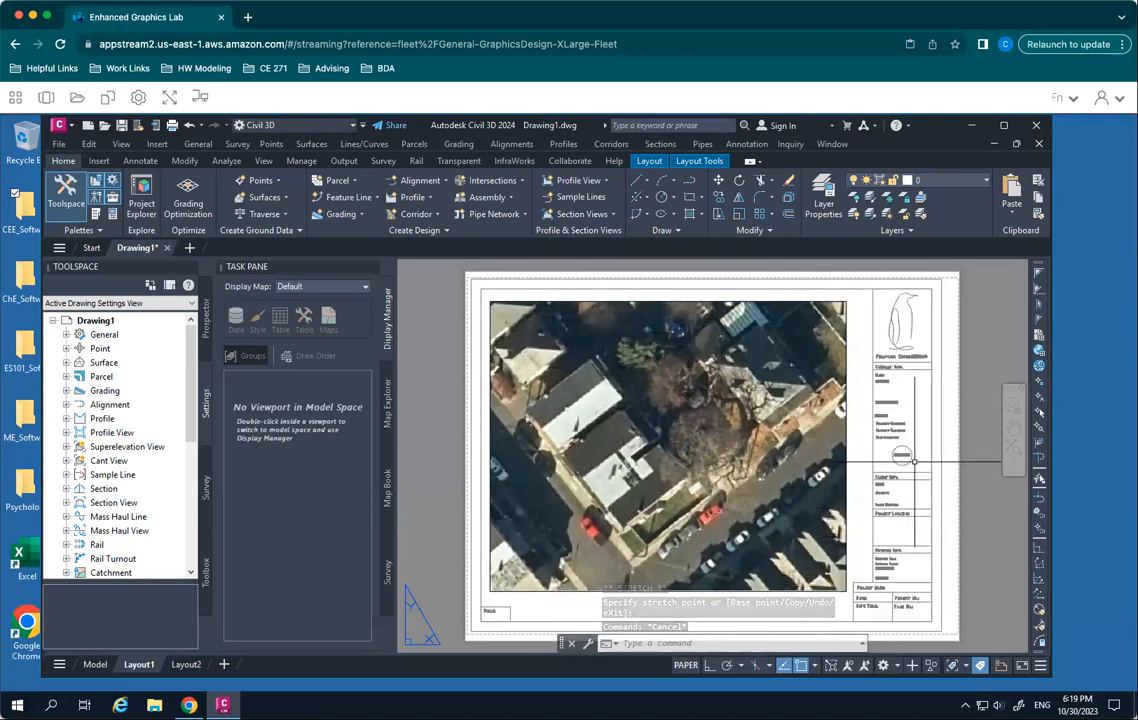
click(648, 161)
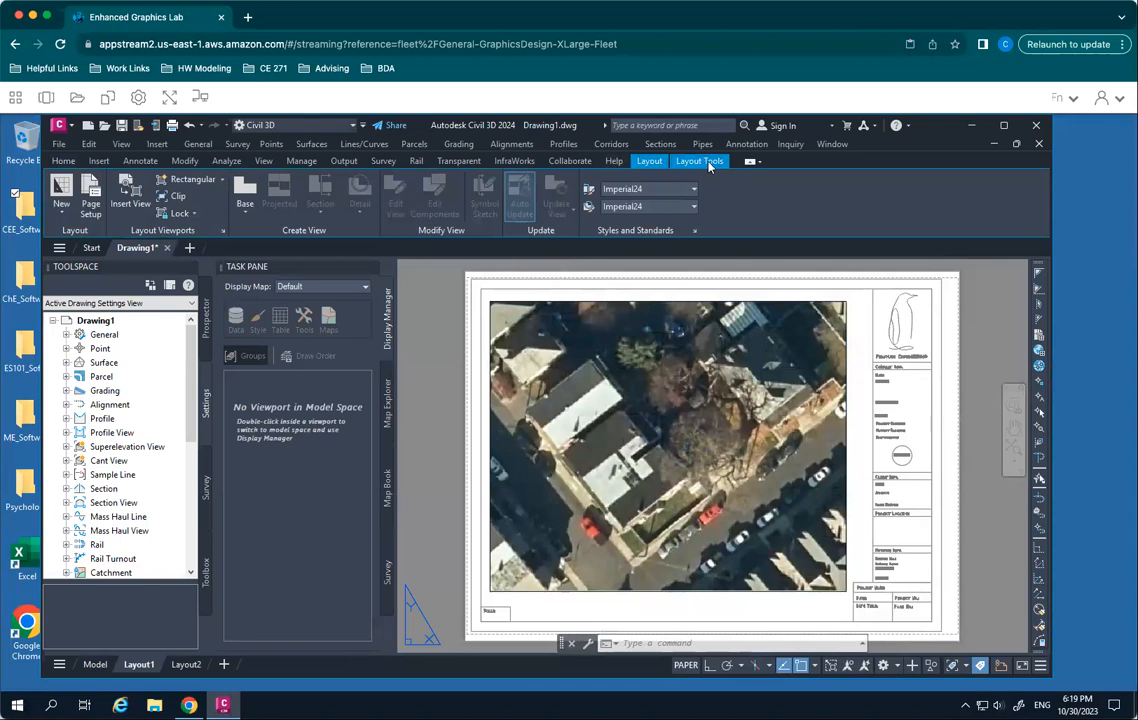
click(707, 163)
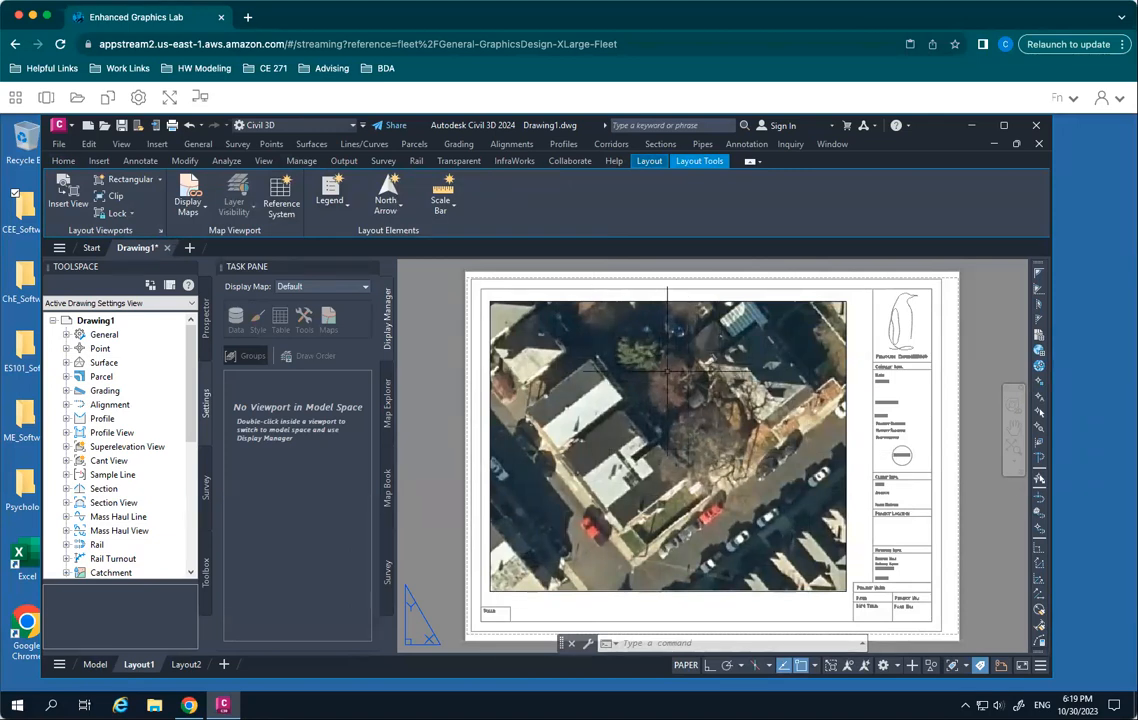
mouse_move(93, 668)
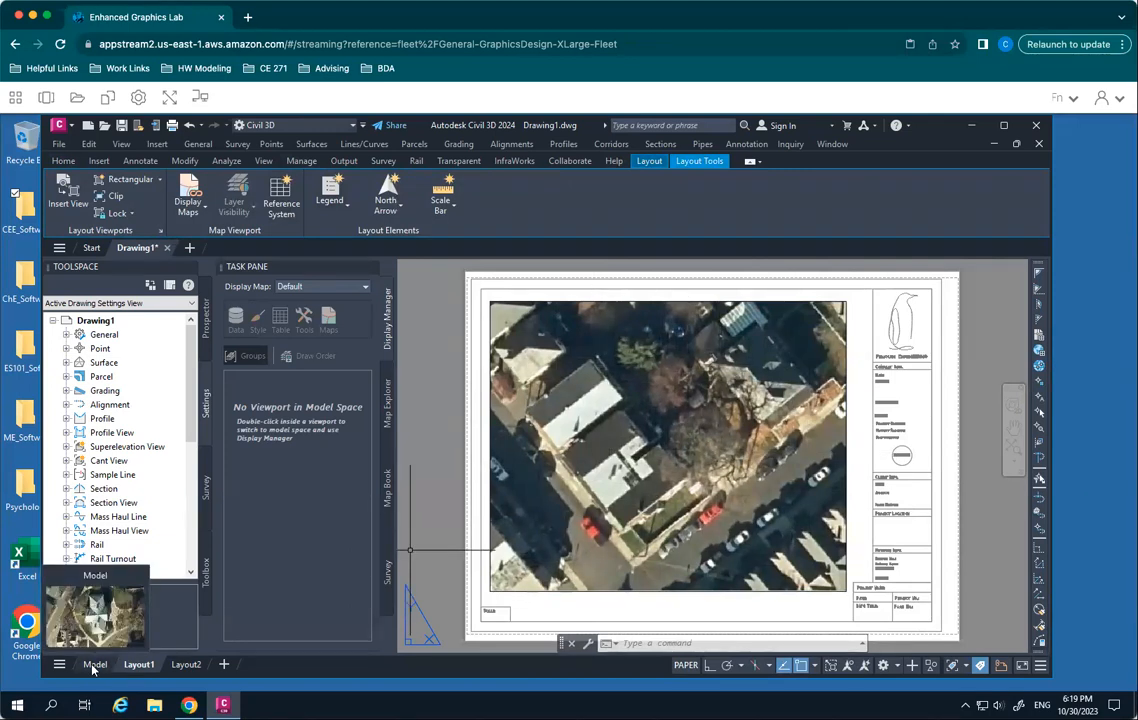
- Draw a short horizontal line about 0.54 units long on the A-BLDG-SITE layer, just below the viewport's lower-left part
click(64, 161)
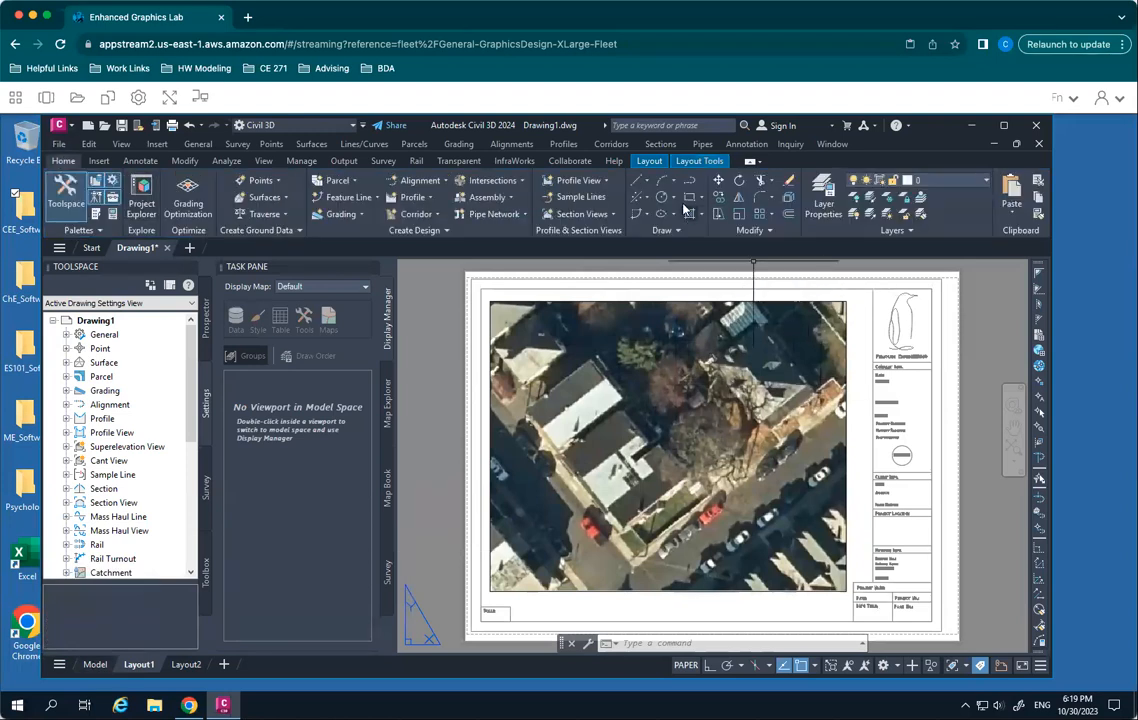
click(647, 183)
click(654, 195)
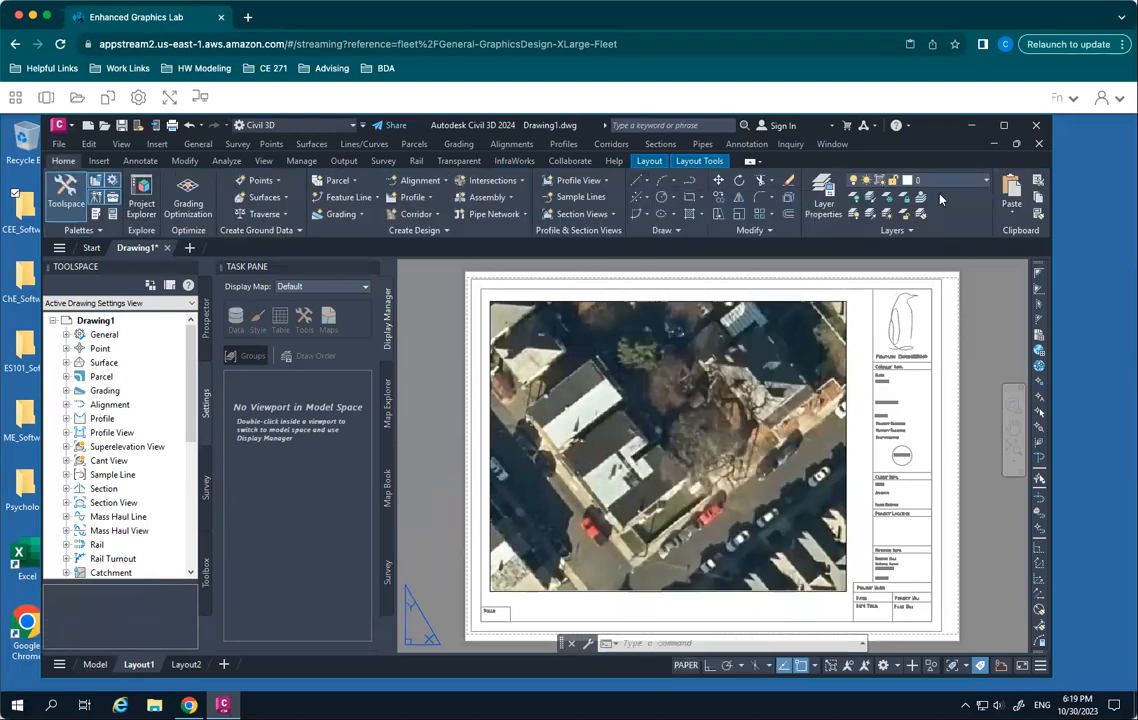
click(931, 183)
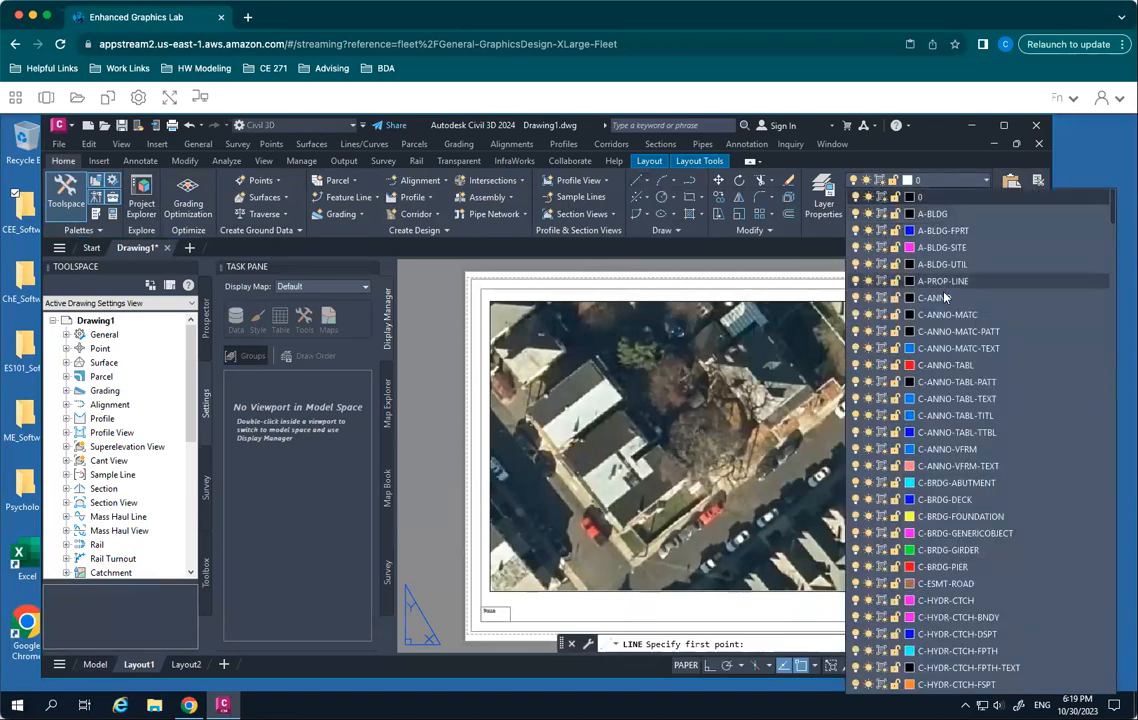
click(942, 247)
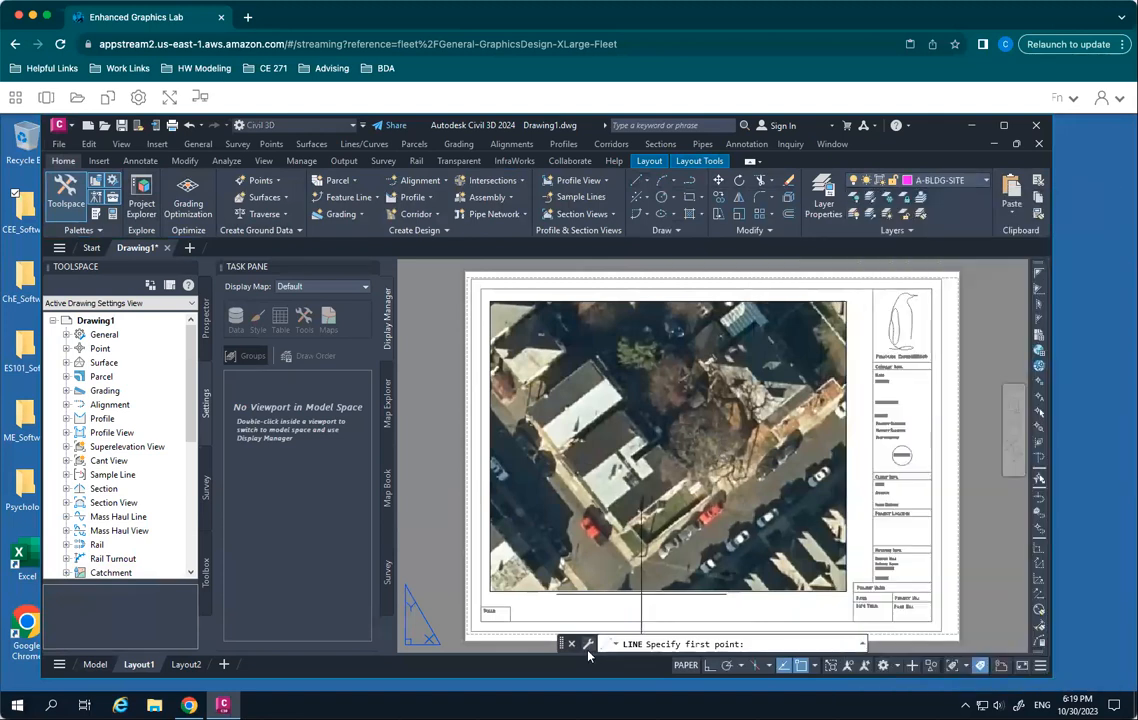
click(537, 602)
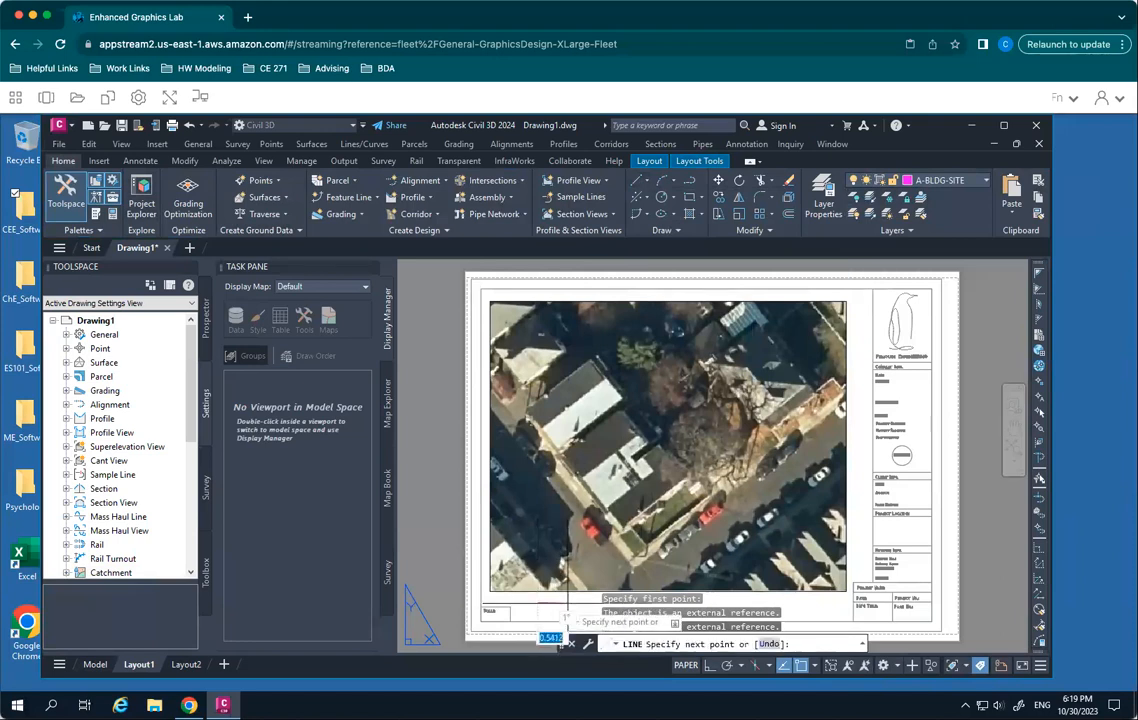
click(568, 603)
key(Escape)
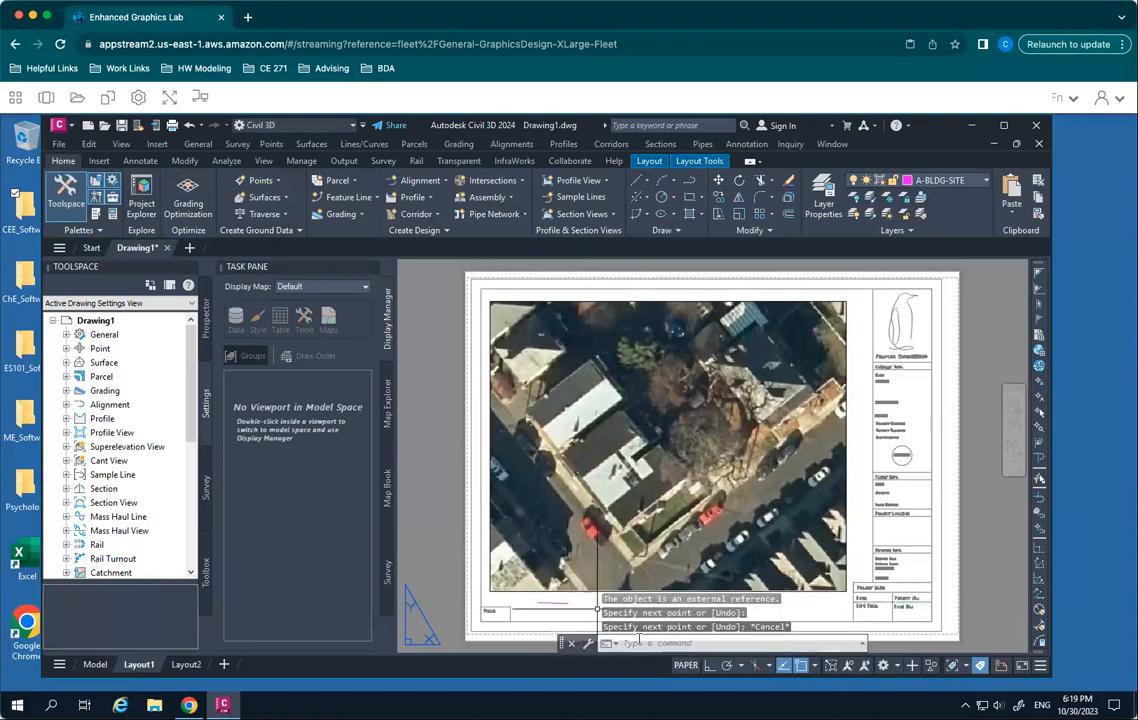
- Try to label the short legend line with single-line text reading "building", using a 0.2000 text height and 0 rotation
text(dtext)
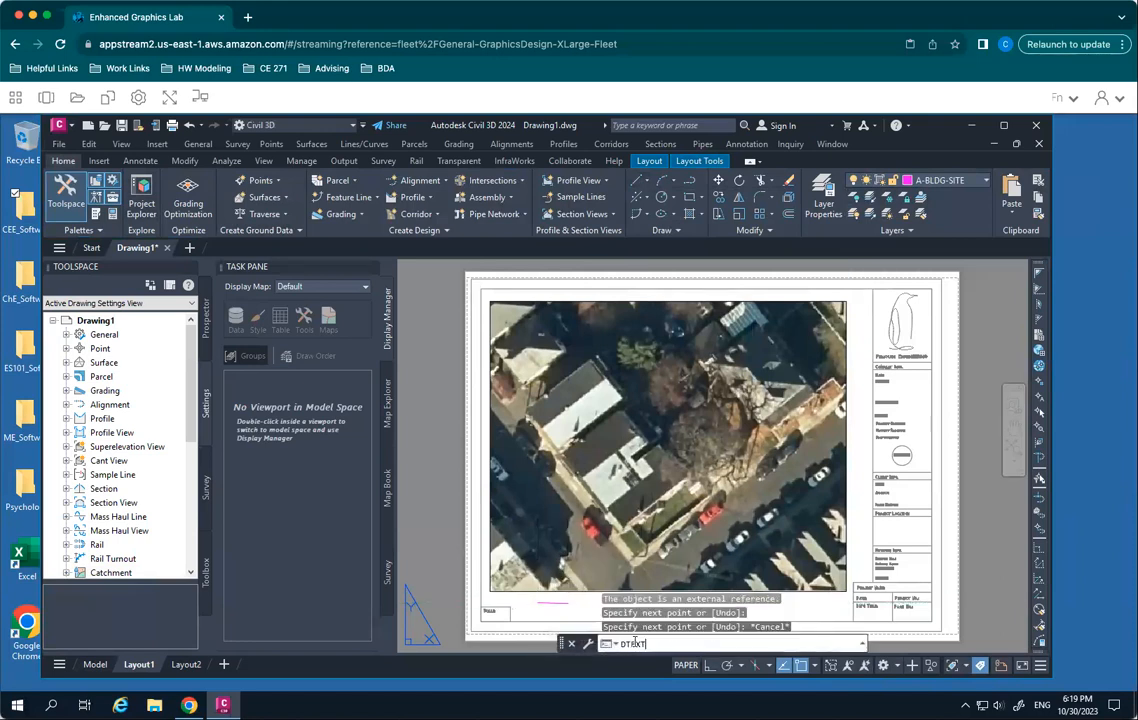
key(Return)
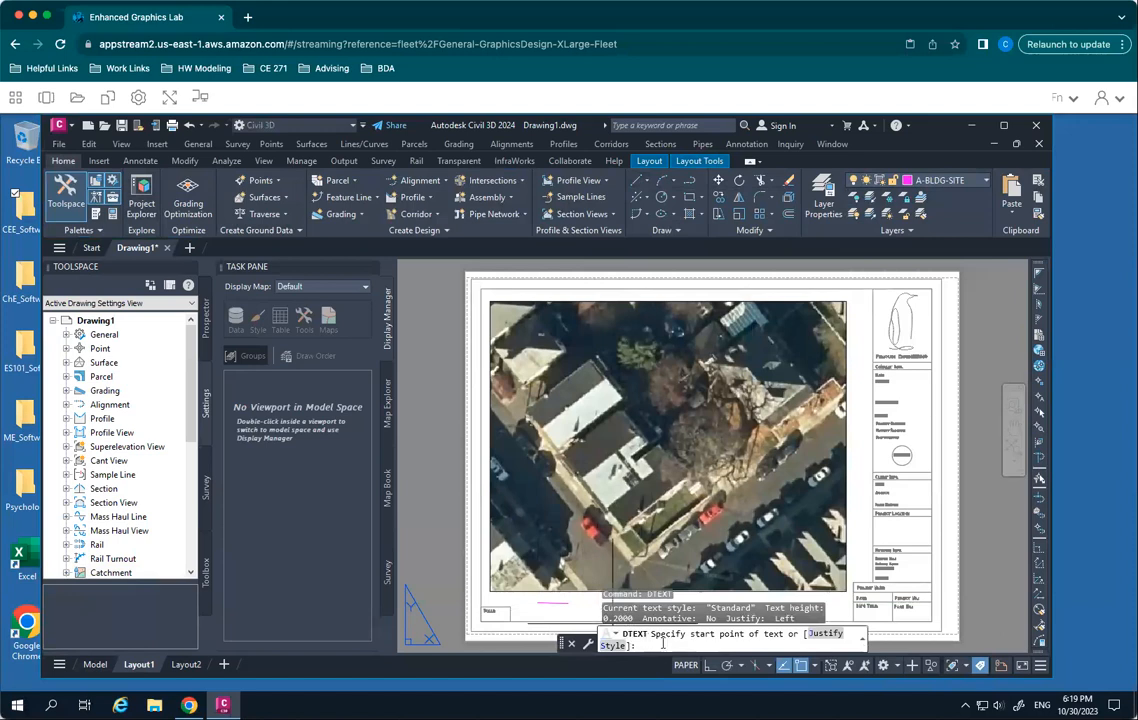
click(577, 614)
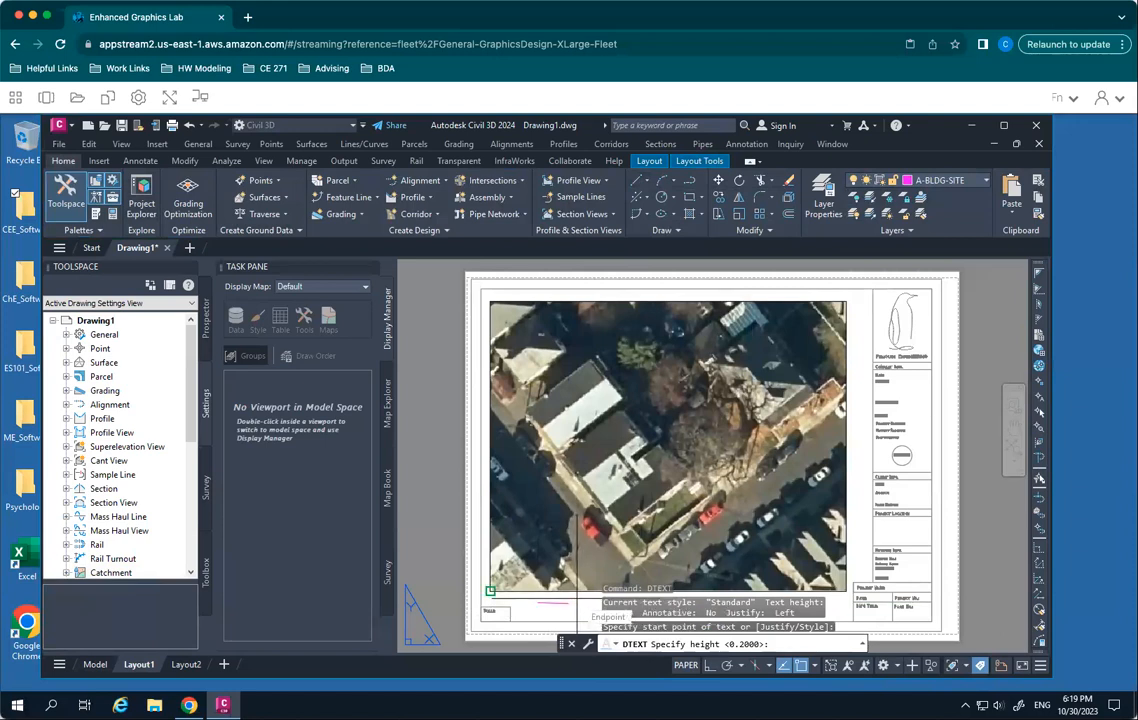
key(Return)
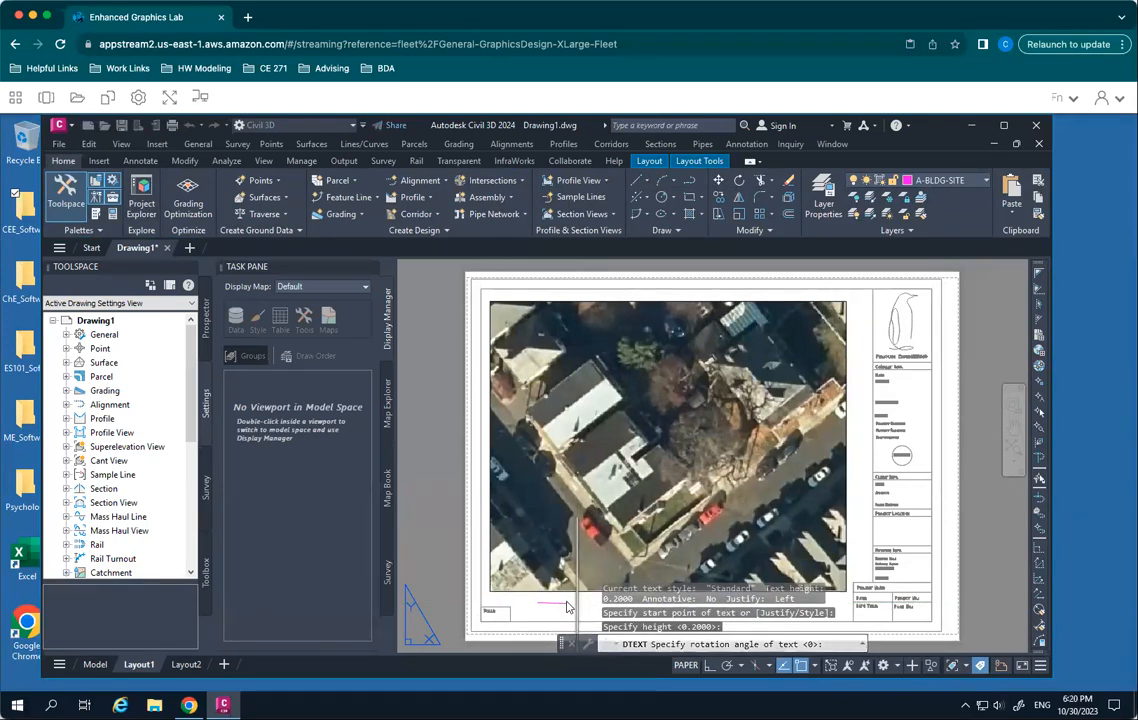
text(building)
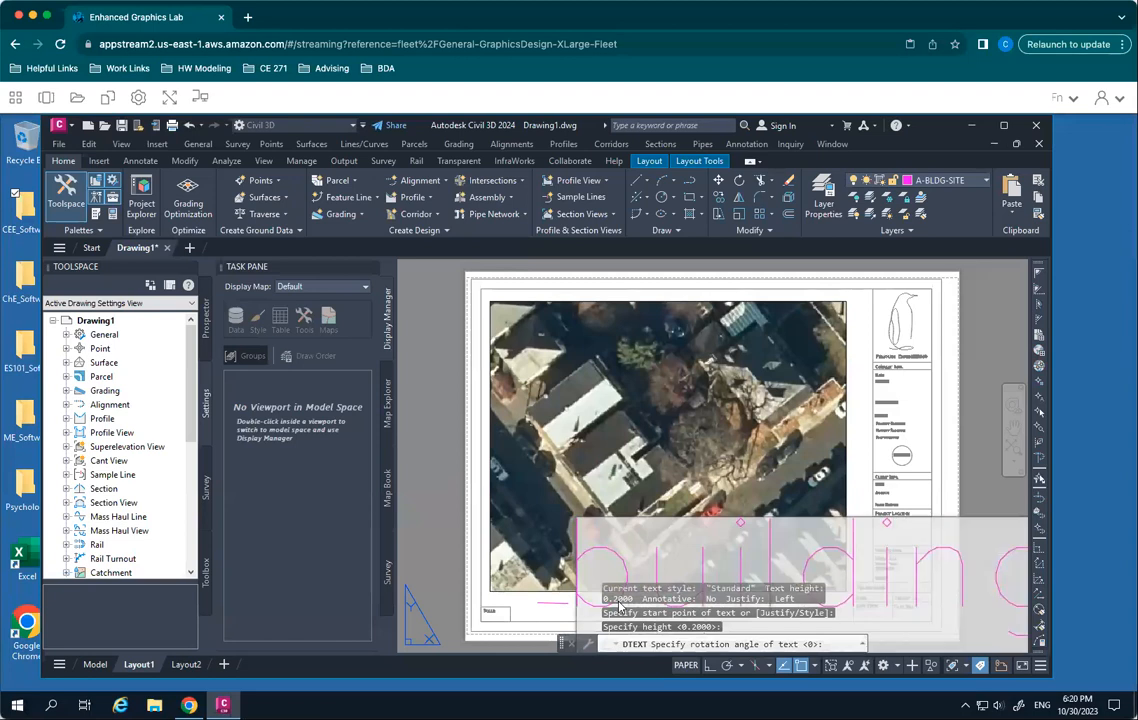
key(Return)
key(Return)
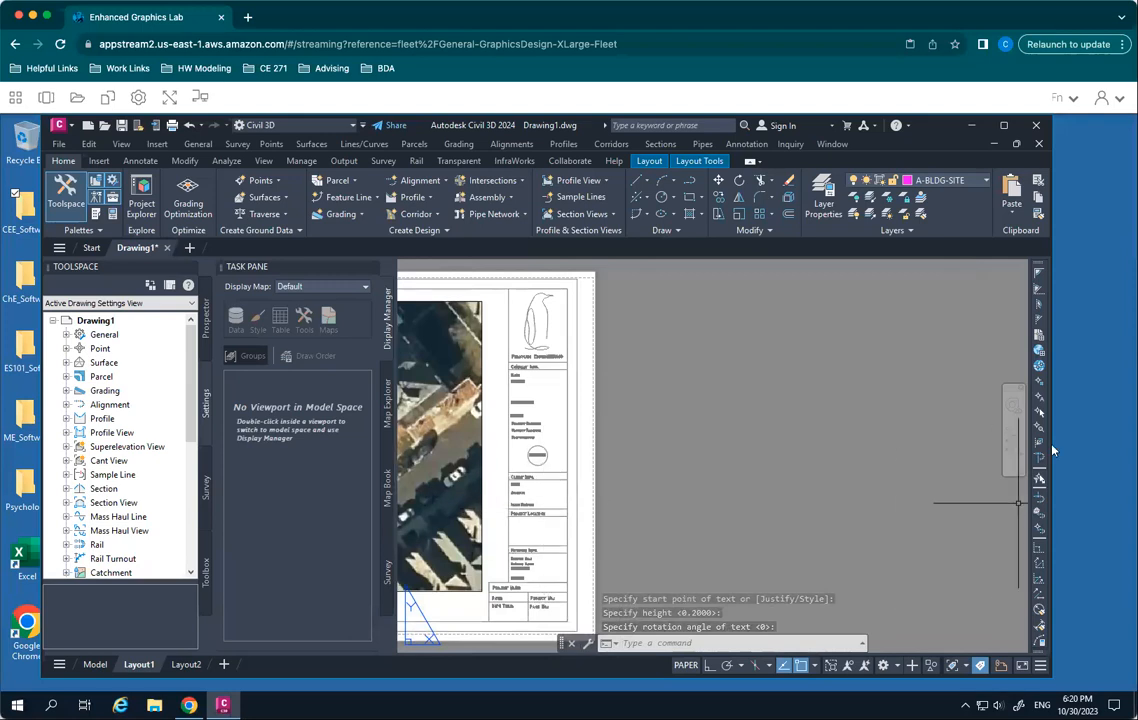
- Pan and zoom the layout to bring the whole sheet back into view
click(1013, 429)
drag(598, 490, 920, 480)
key(Escape)
scroll(400, 340, down, 2)
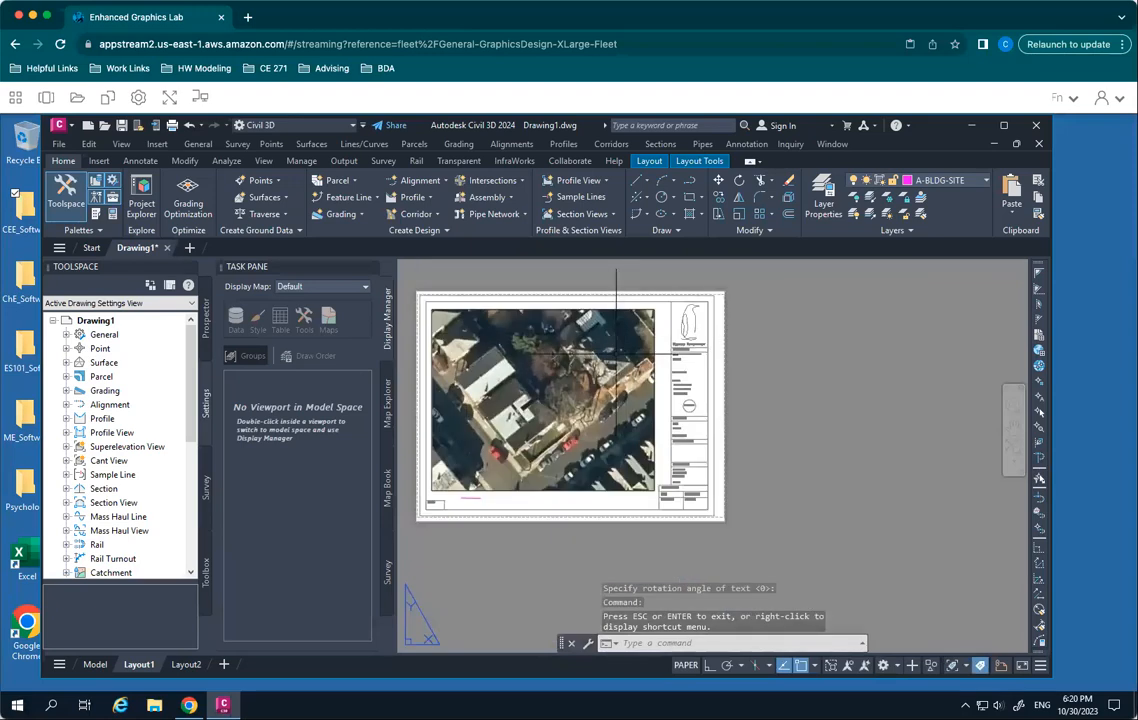
scroll(516, 447, down, 4)
scroll(516, 447, up, 7)
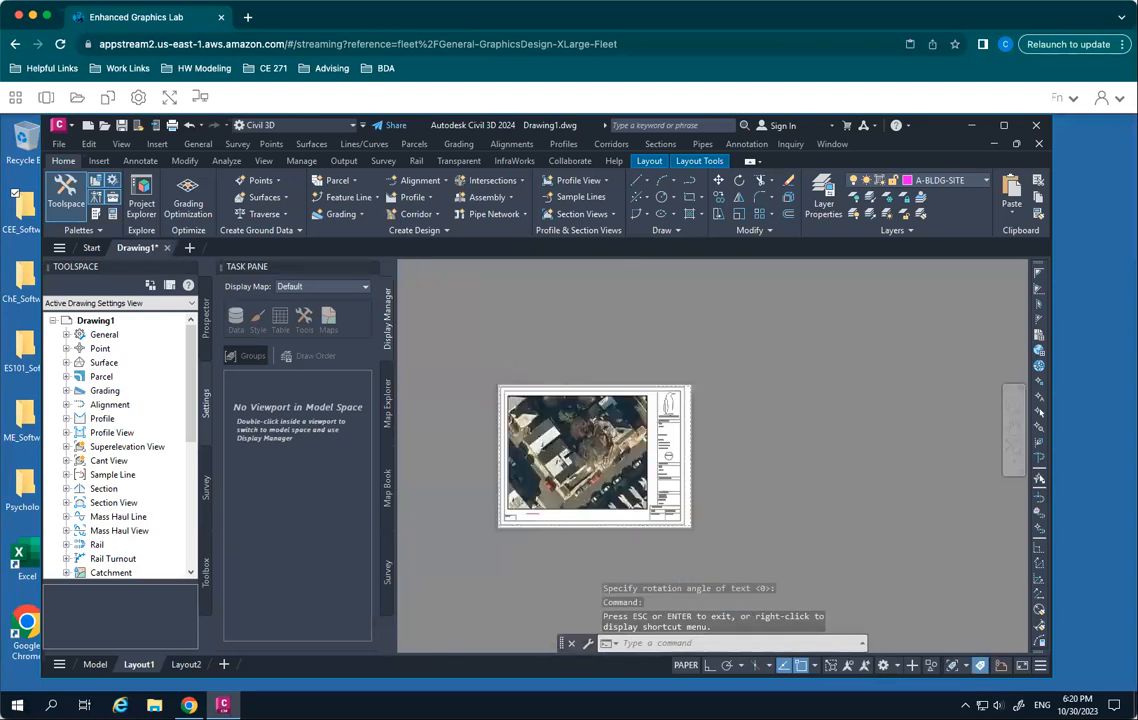
scroll(516, 447, down, 5)
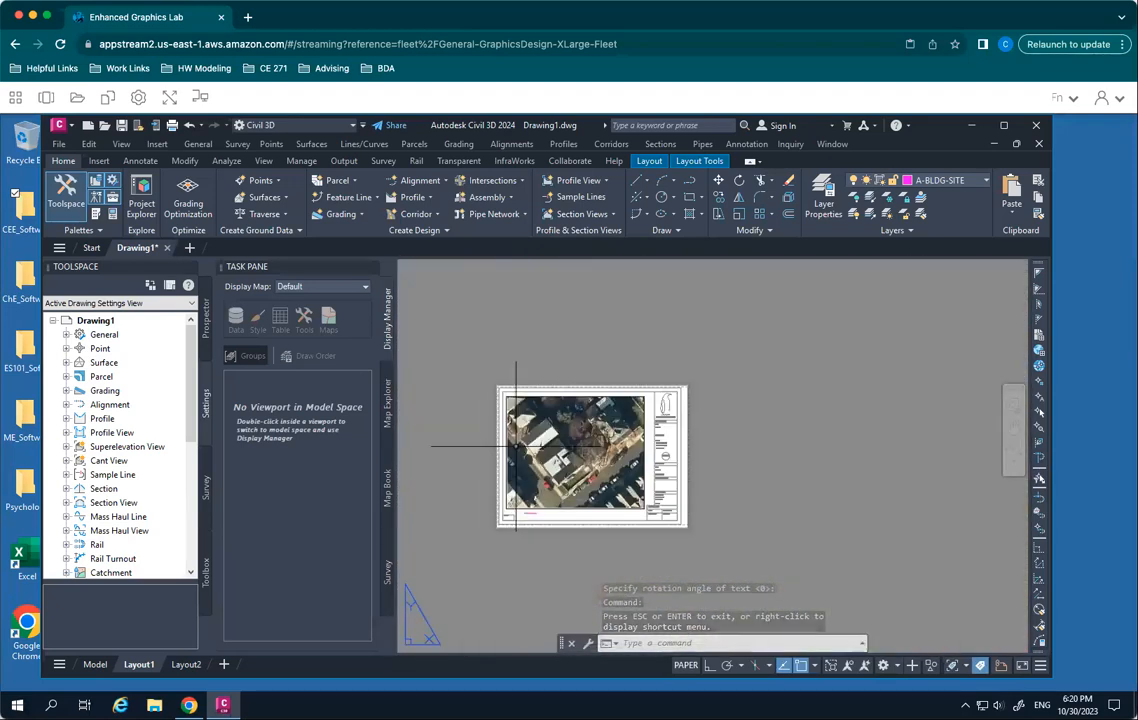
scroll(516, 447, up, 6)
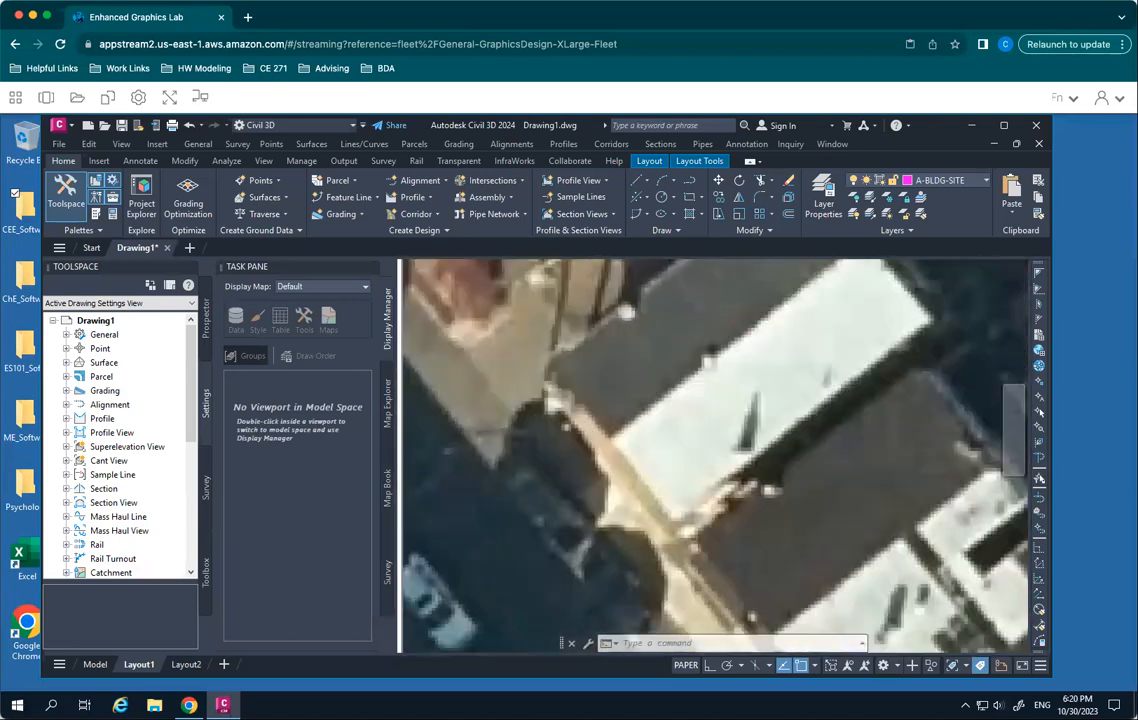
scroll(460, 448, down, 6)
- Review the built-in scale bar styles available for the layout, and close the list without inserting one
click(700, 162)
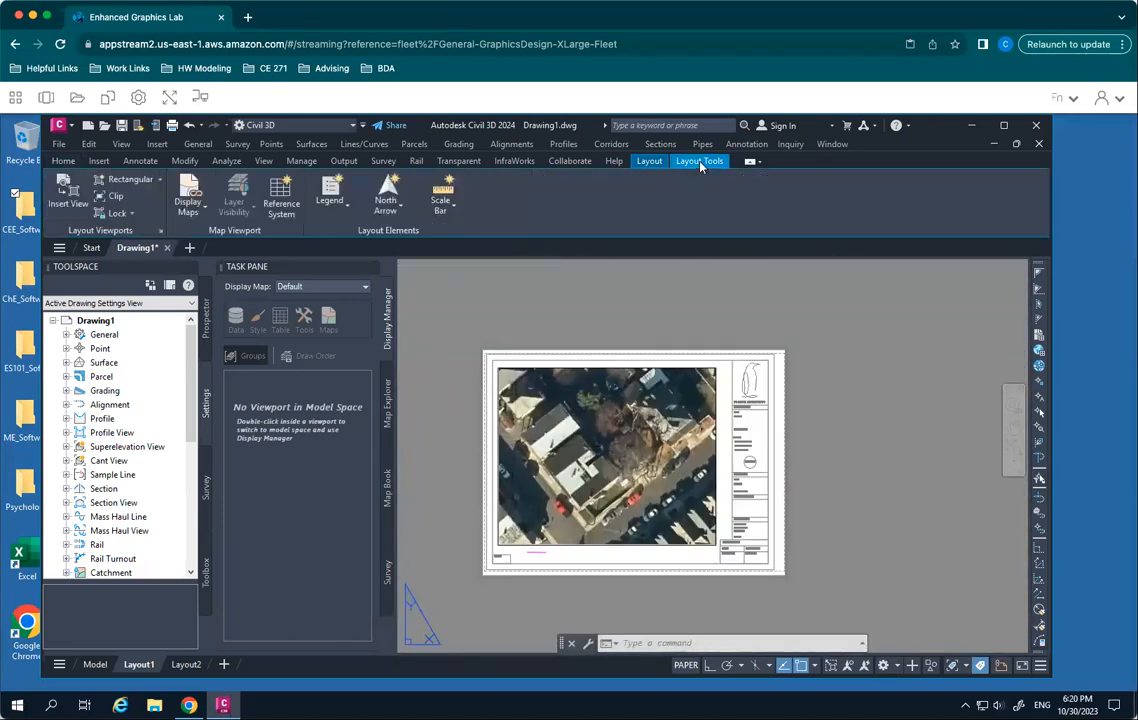
click(441, 206)
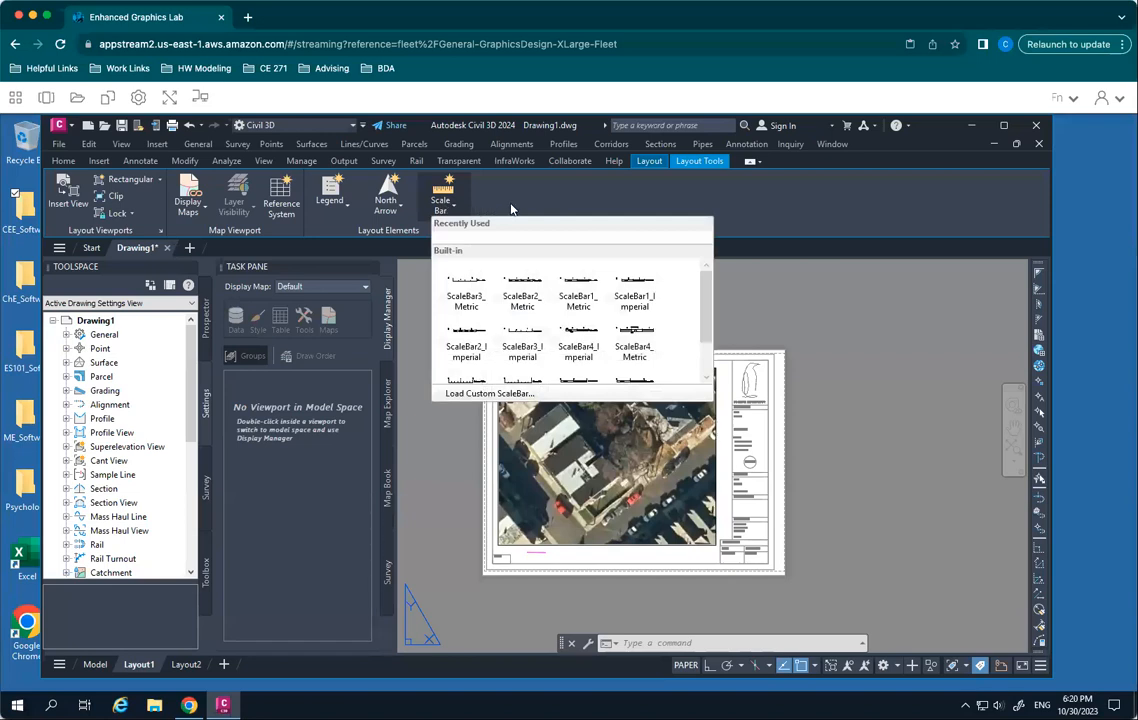
click(511, 210)
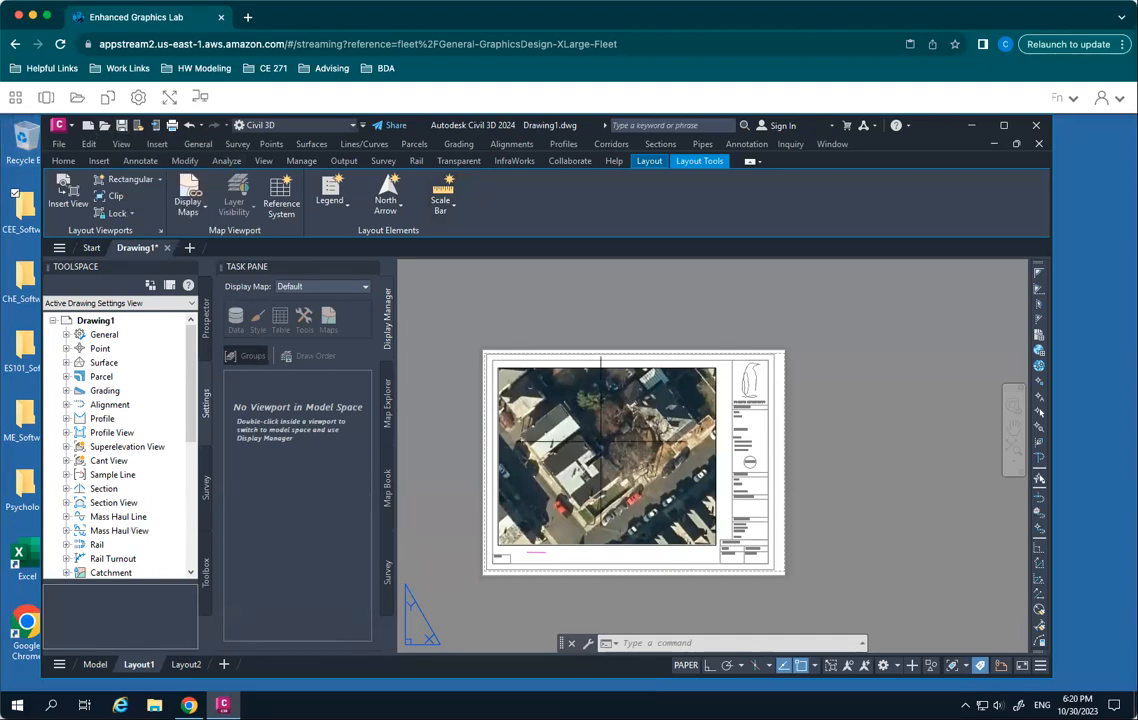
scroll(545, 452, down, 2)
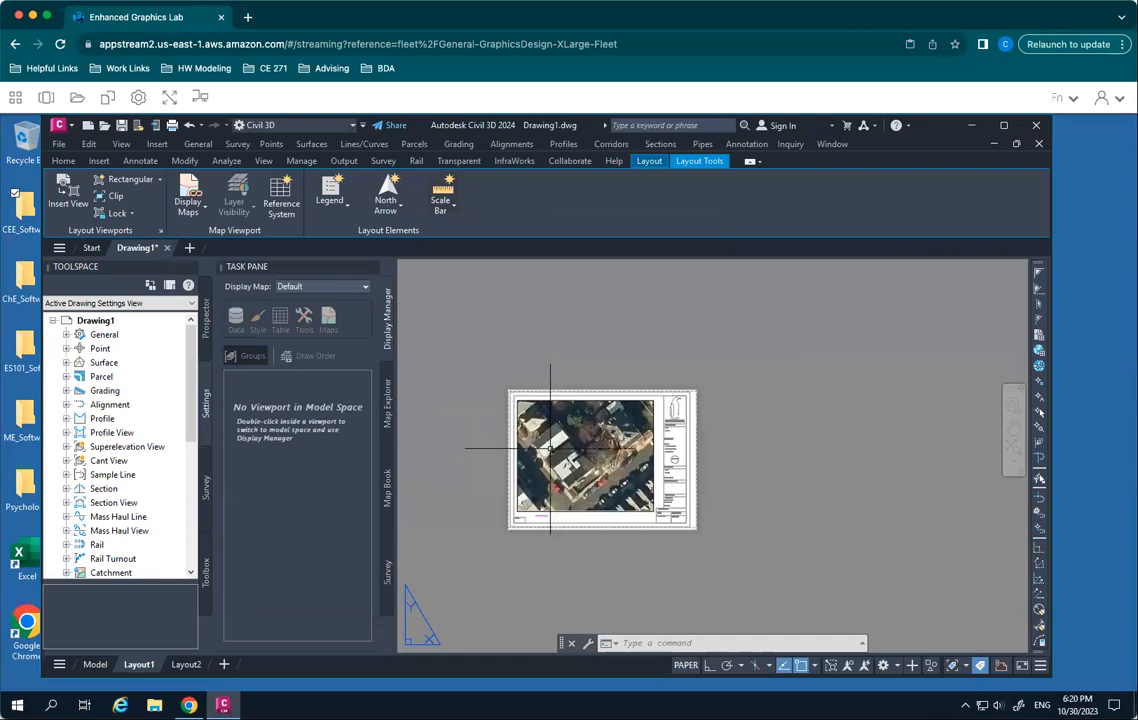
scroll(550, 447, up, 3)
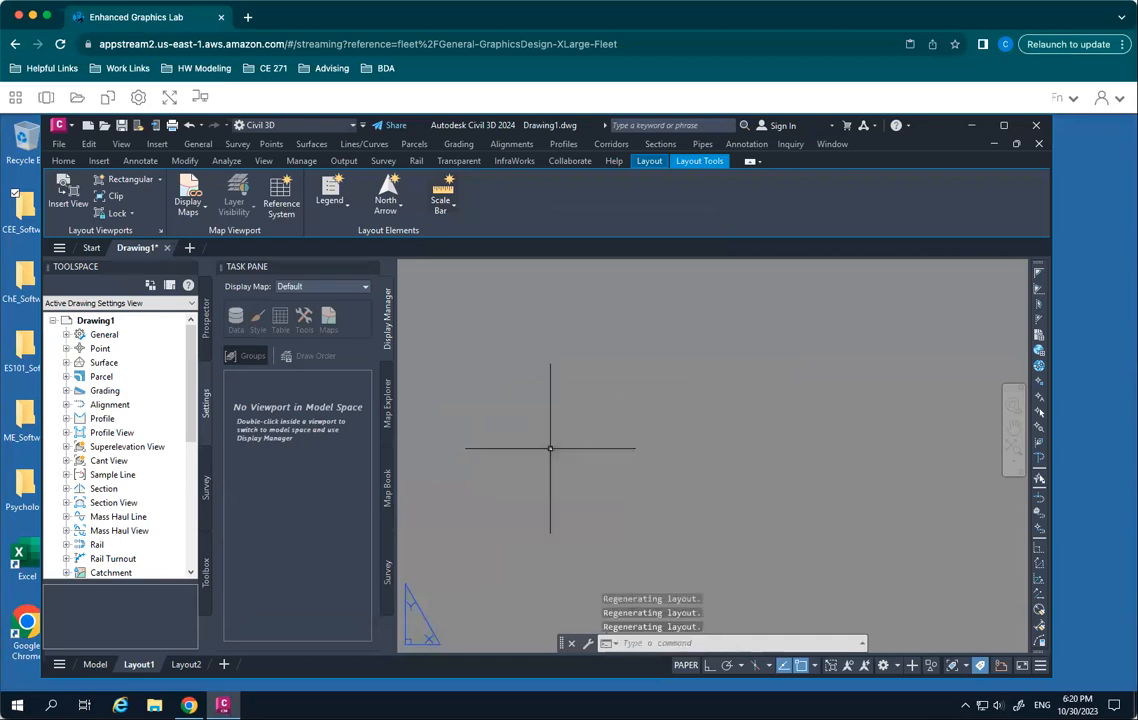
scroll(546, 448, down, 3)
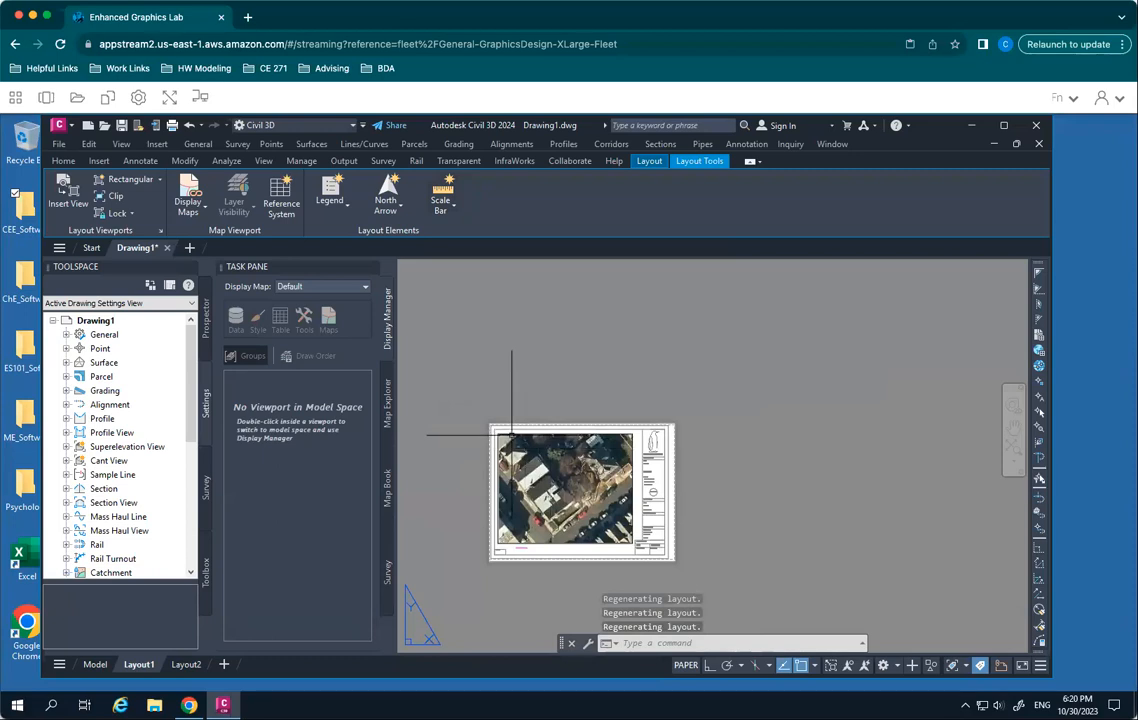